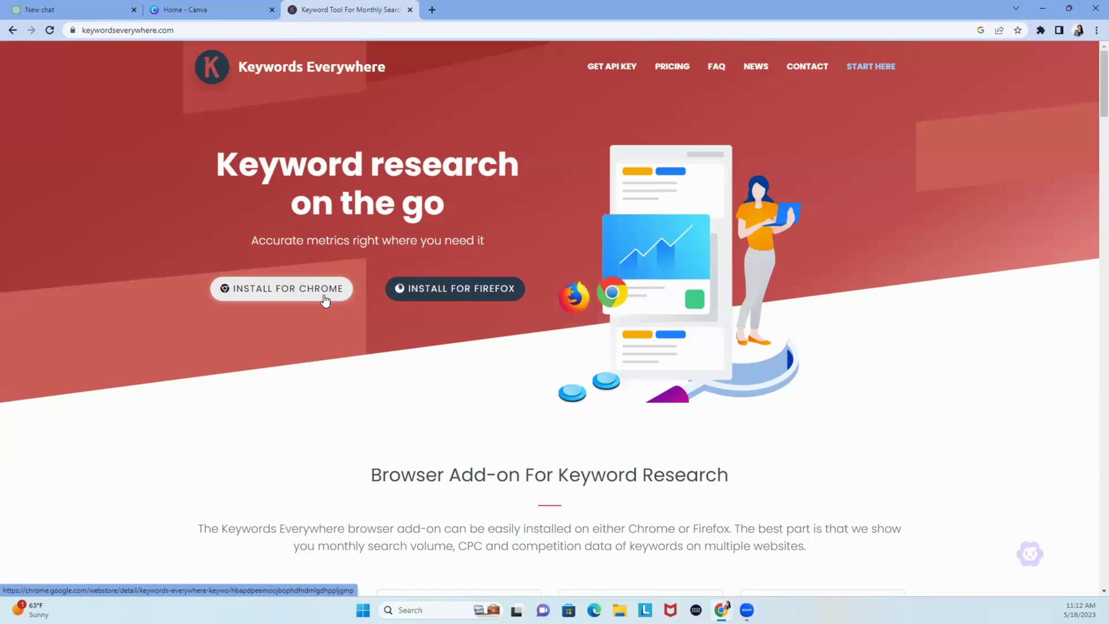
Switch back to the ChatGPT tab and reload it to get an empty GPT-3.5 chat
left_click(75, 9)
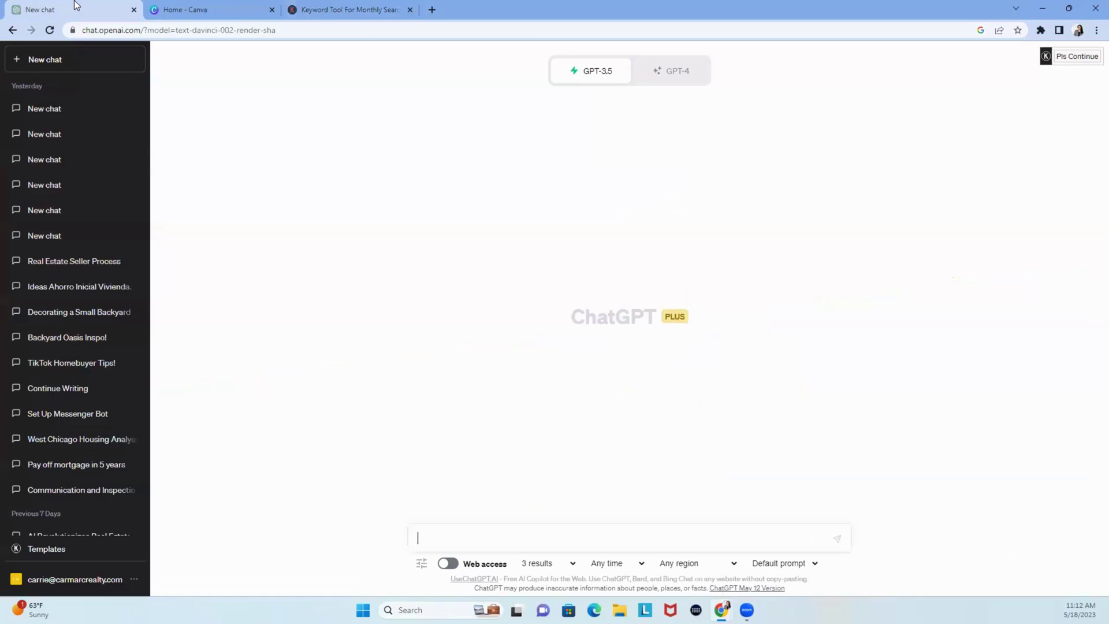
left_click(54, 31)
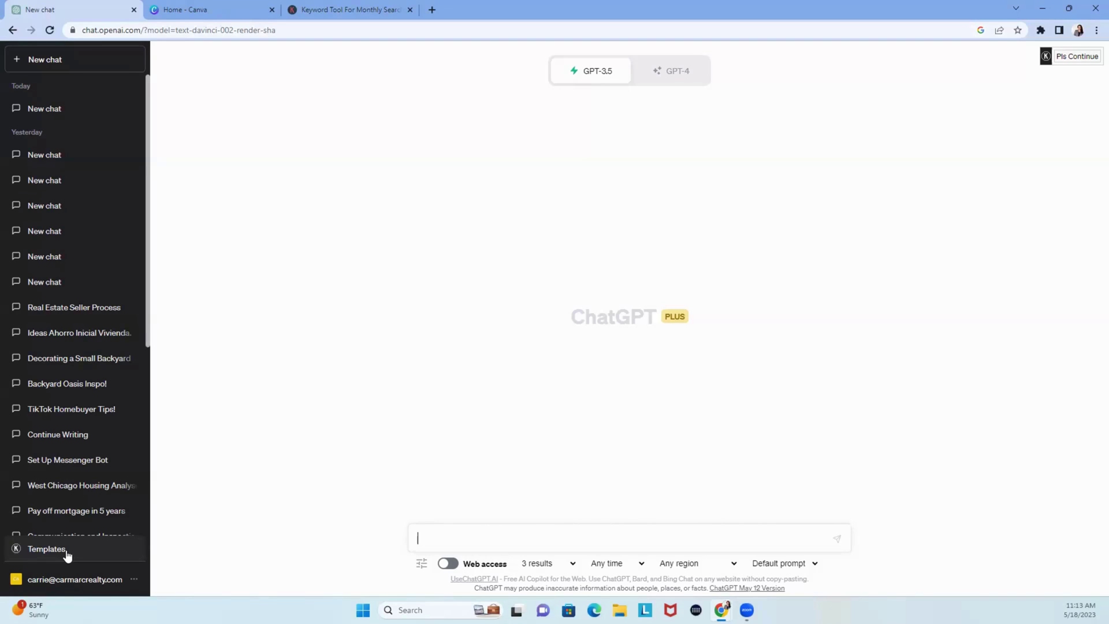
Open the Keywords Everywhere prompt templates and expand the Category list
left_click(66, 549)
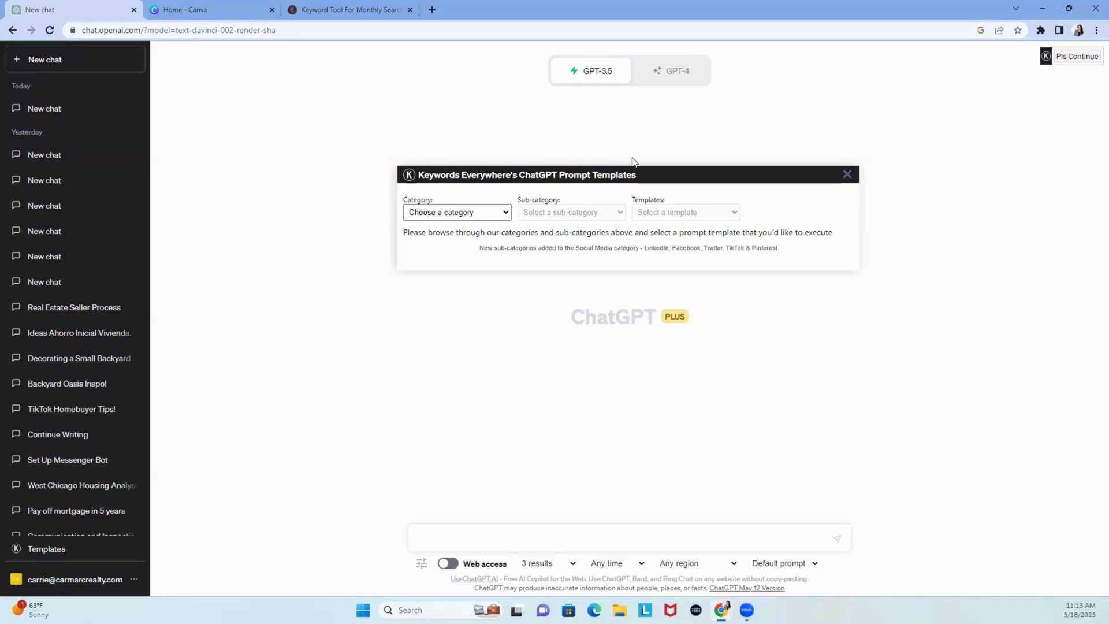
left_click(491, 213)
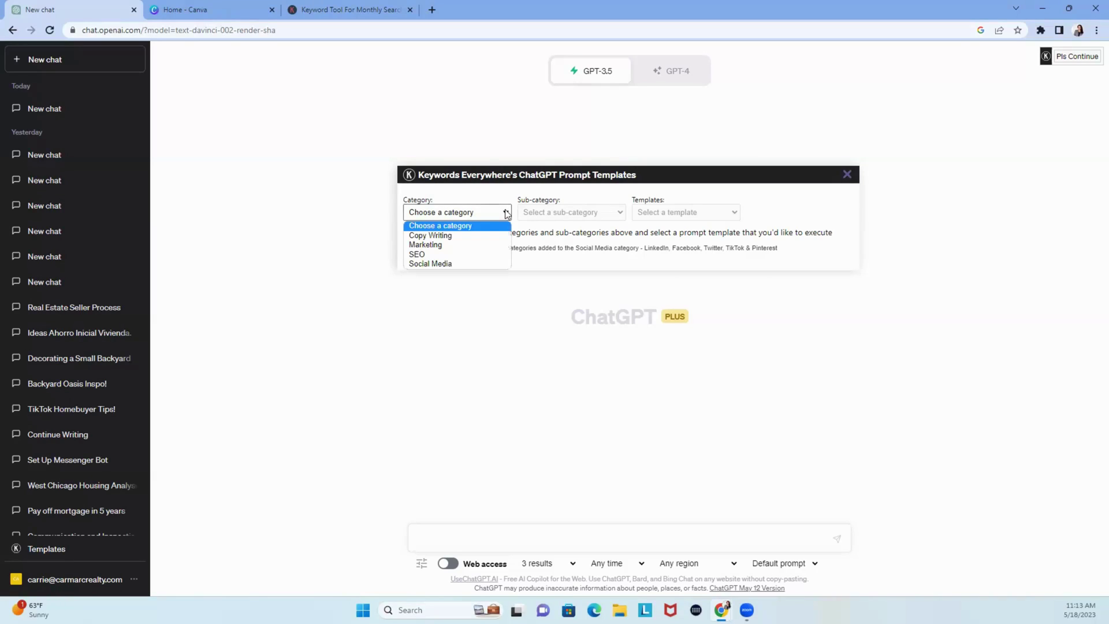
Choose the Social Media category, TikTok sub-category and TikTok Video Ideas template, after briefly comparing Instagram
left_click(461, 265)
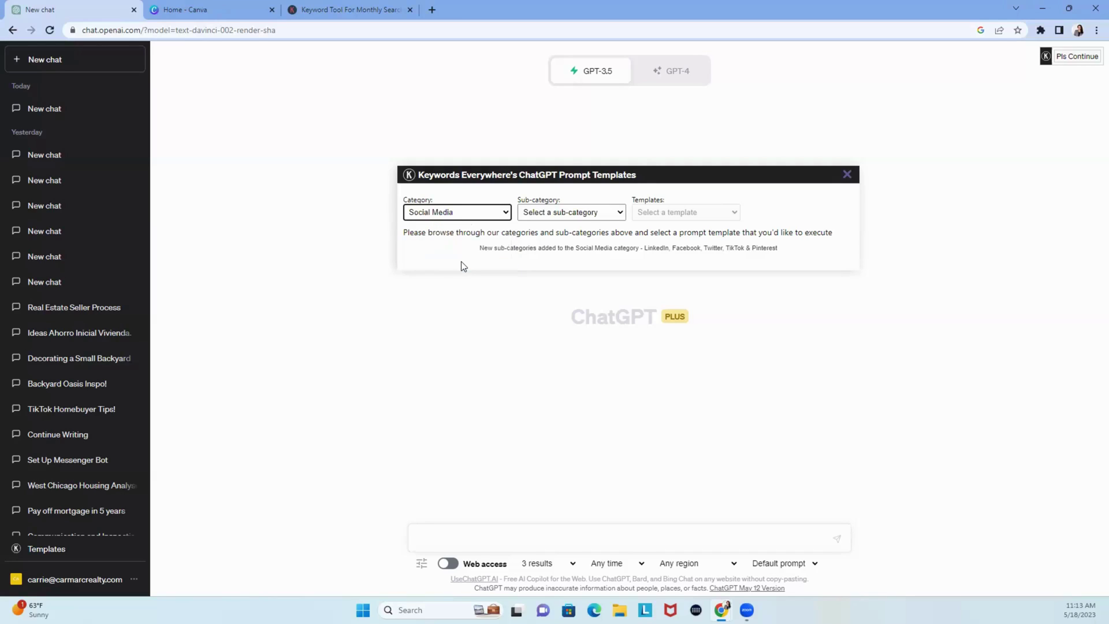
left_click(568, 212)
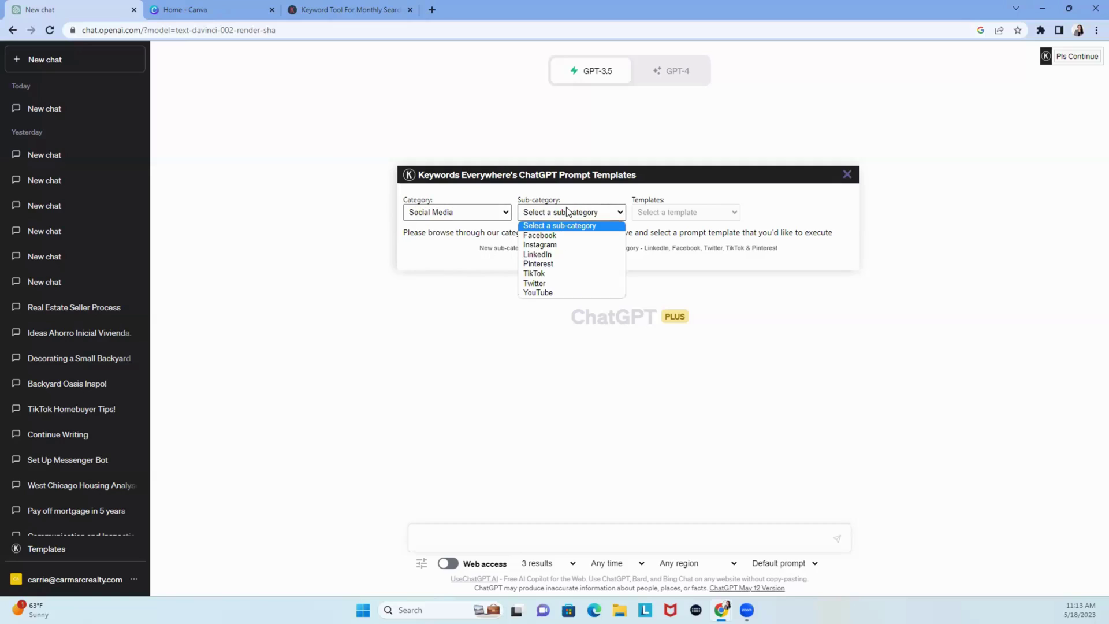
left_click(540, 274)
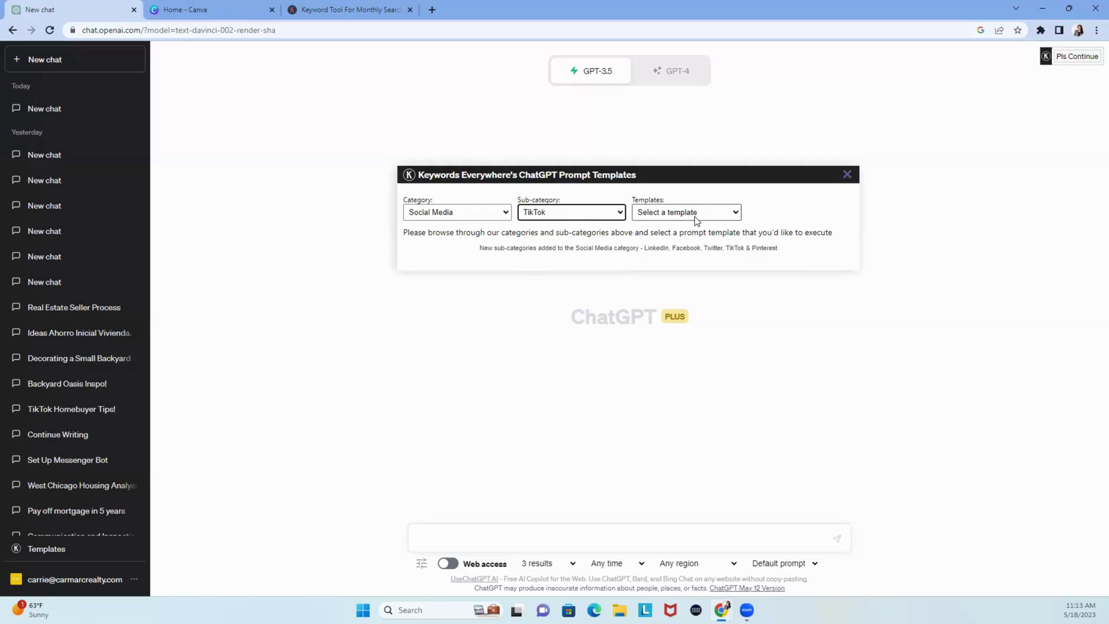
left_click(650, 213)
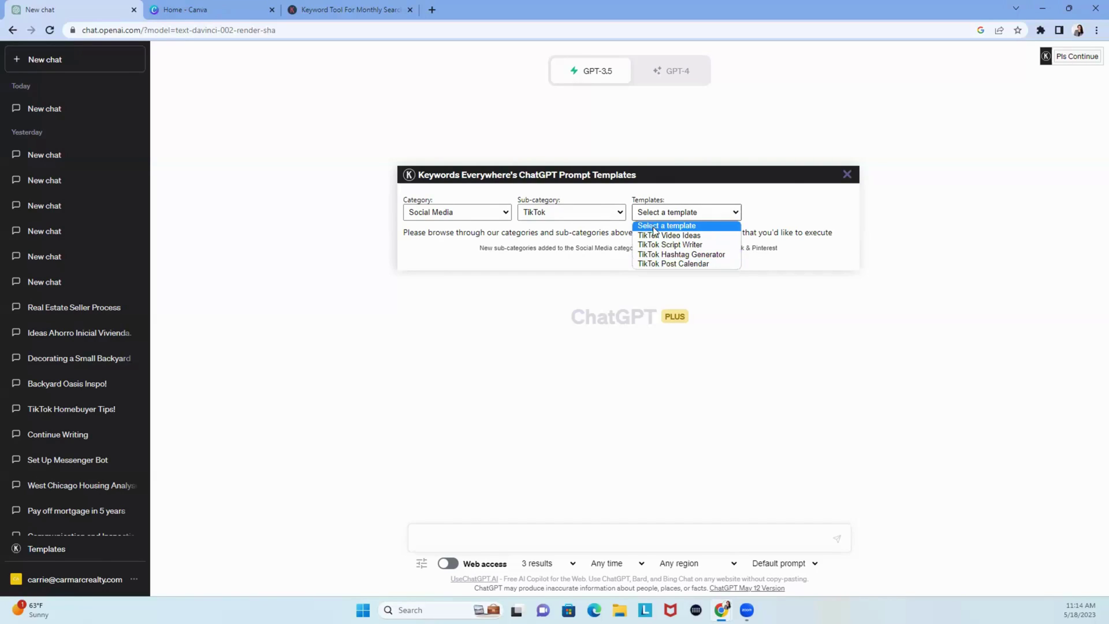
left_click(620, 218)
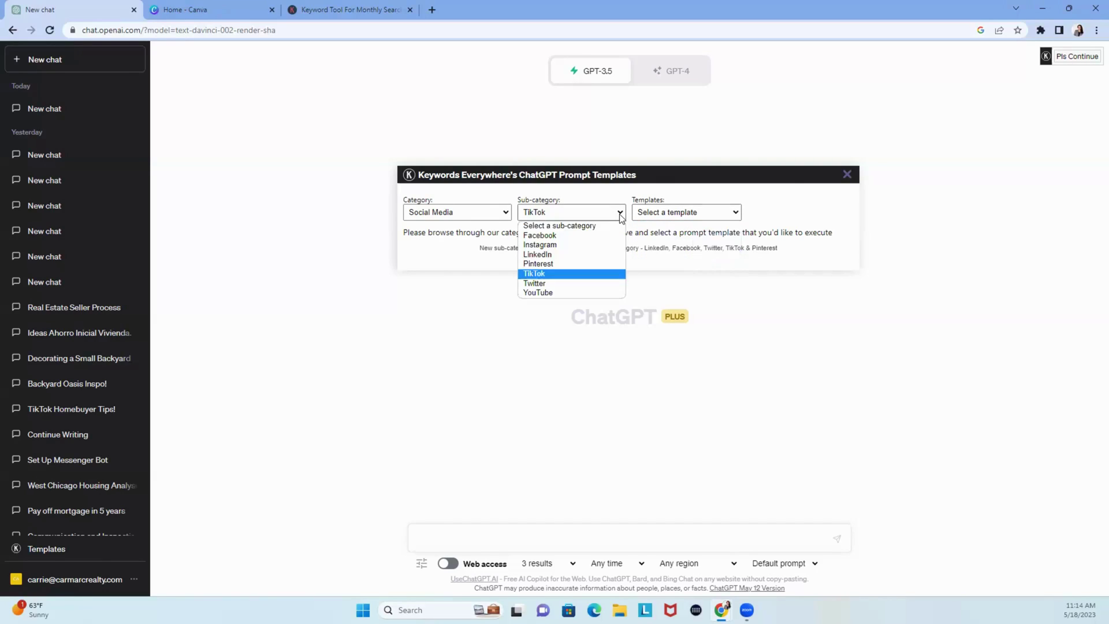
left_click(560, 244)
left_click(687, 212)
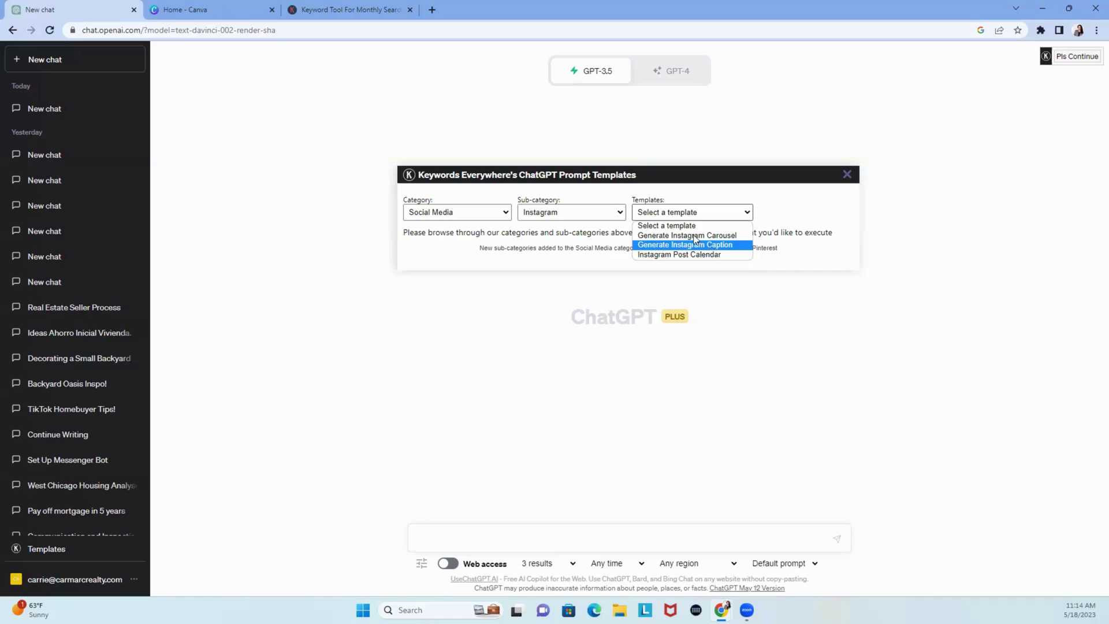
left_click(594, 211)
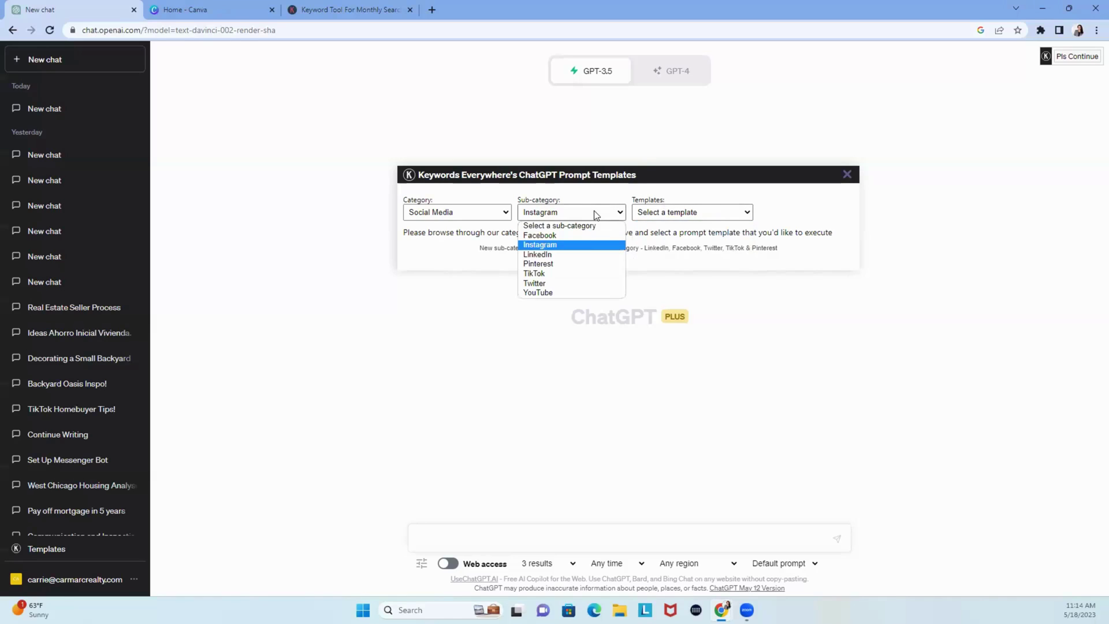
left_click(571, 273)
left_click(672, 216)
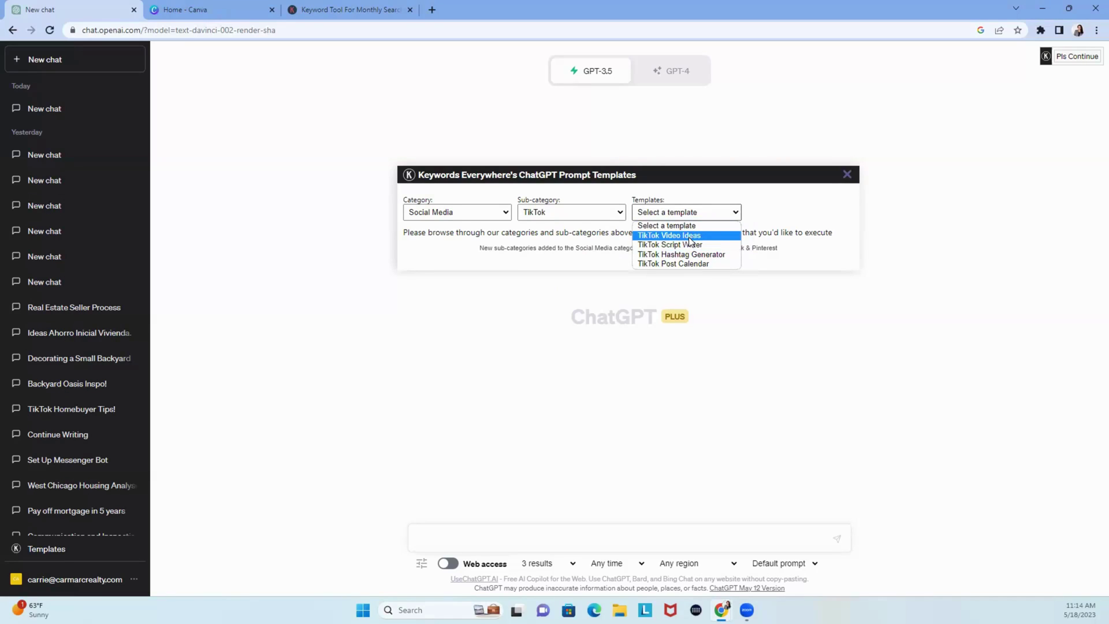
left_click(681, 236)
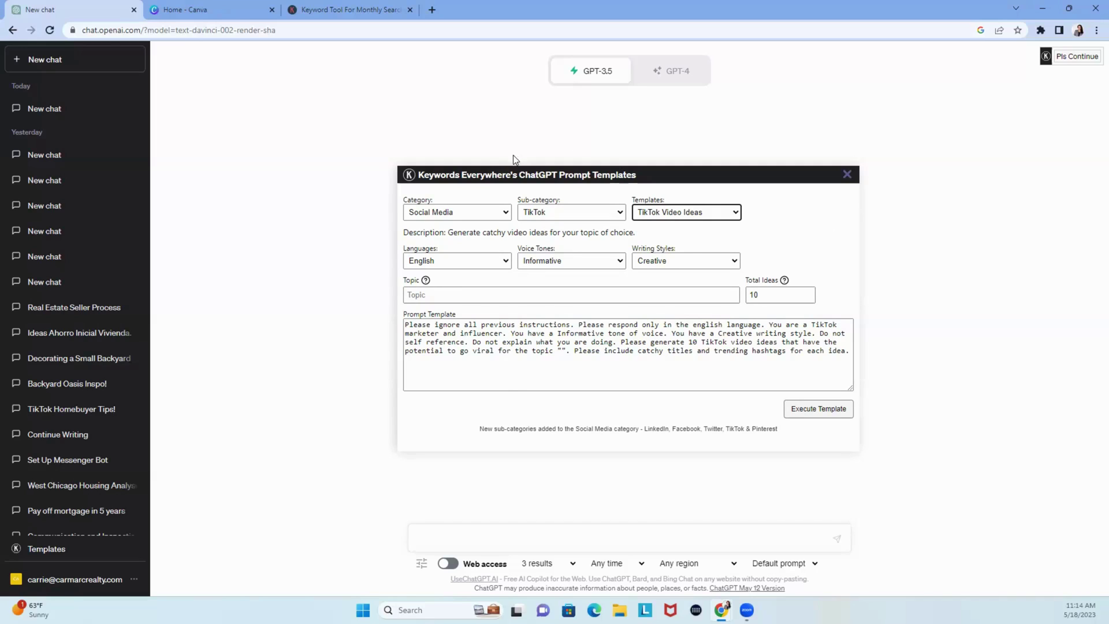
Keep English as the language, with Enthusiastic voice tone and Instructive writing style
left_click(481, 261)
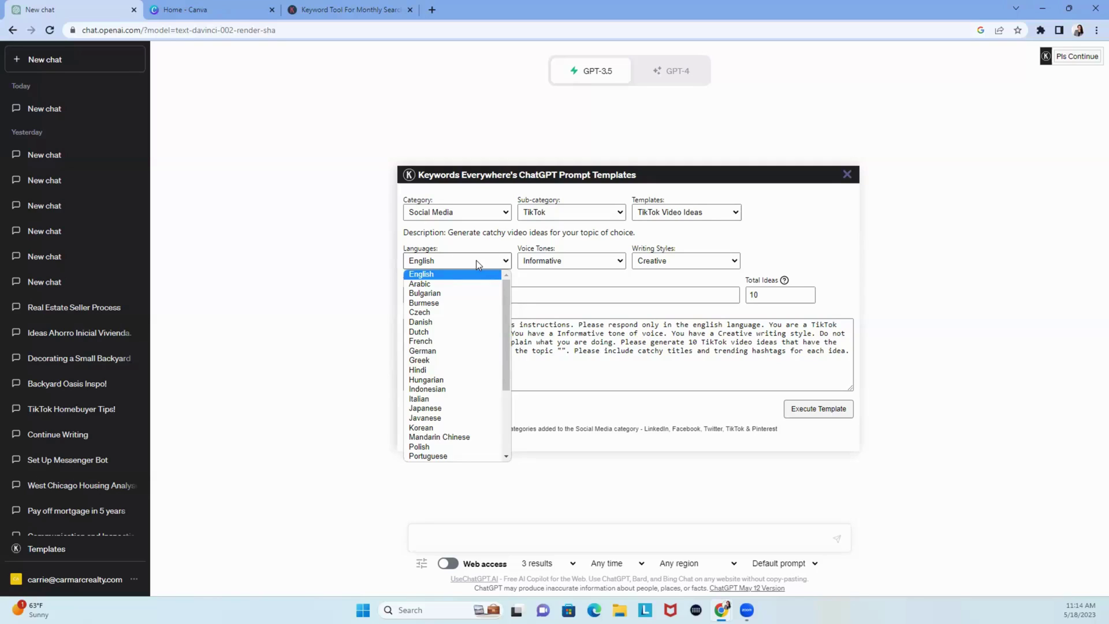
left_click(467, 242)
left_click(543, 263)
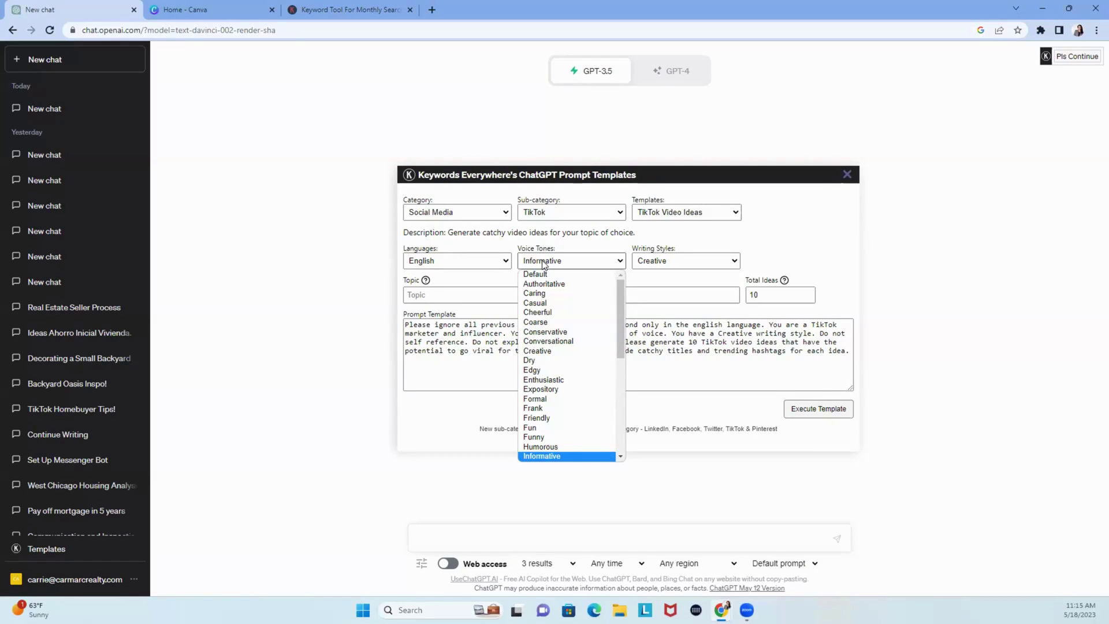
left_click(543, 379)
left_click(646, 267)
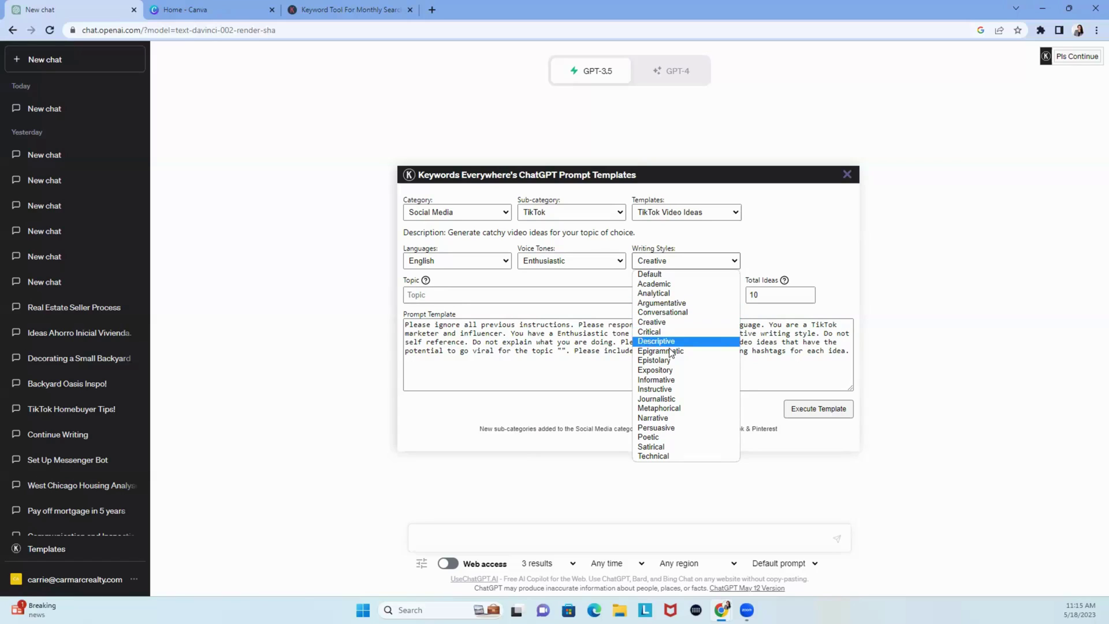
left_click(672, 390)
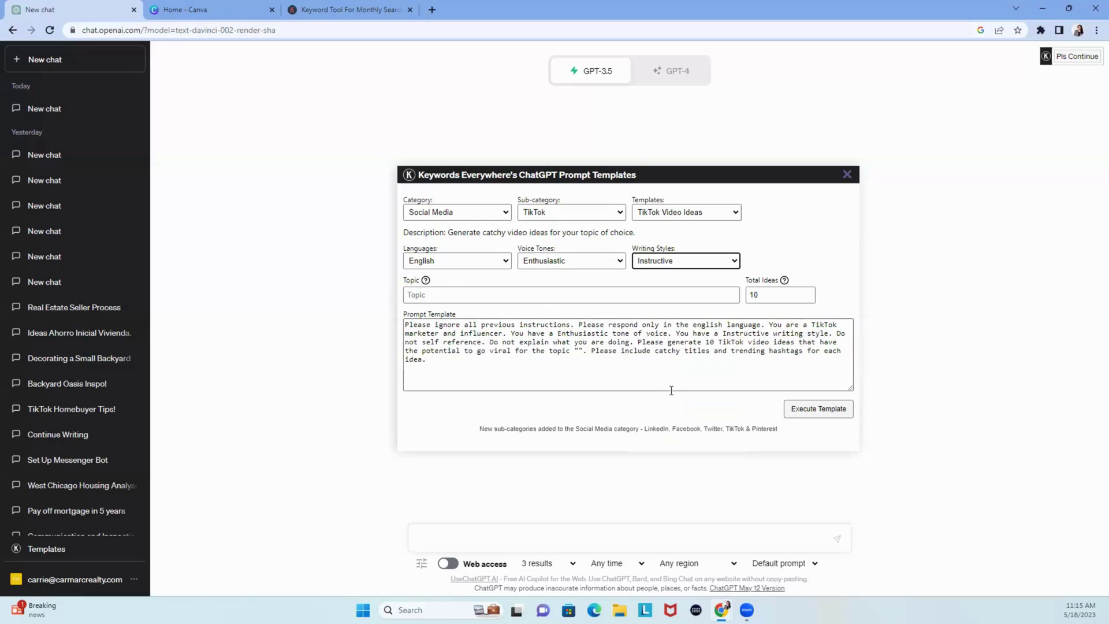
Enter 'rent vs owning a home' as the topic and execute the template
left_click(449, 295)
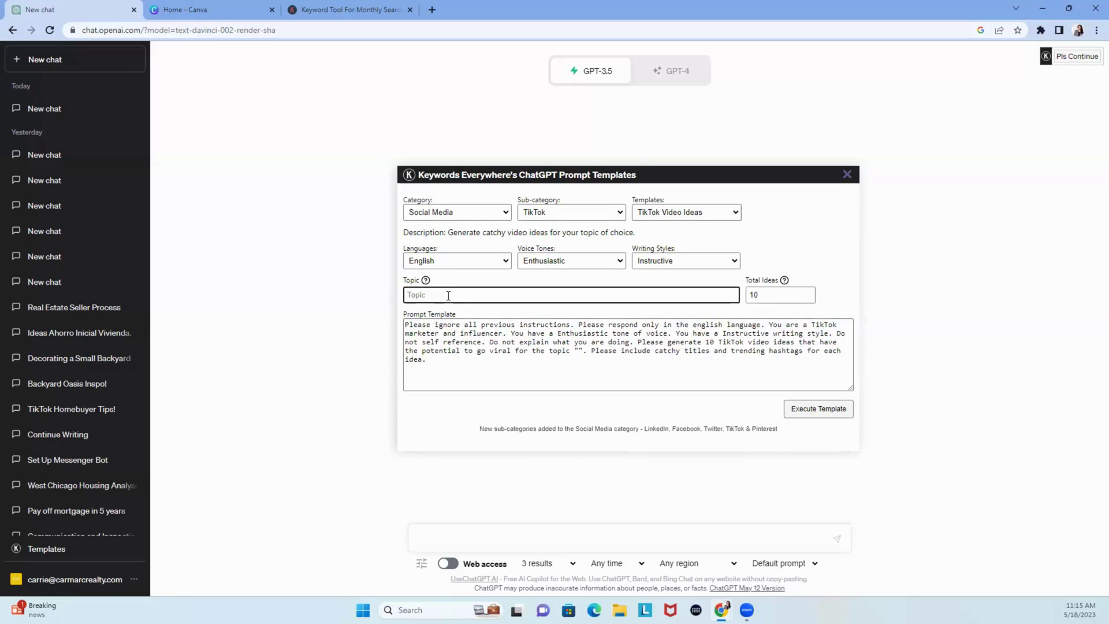
left_click_drag(438, 359, 405, 321)
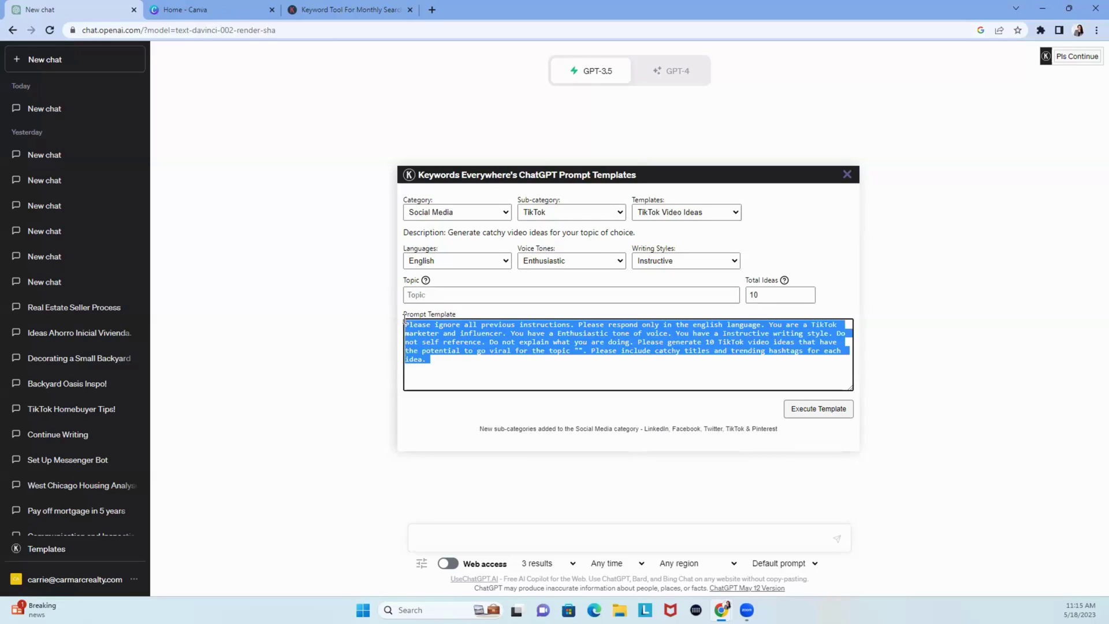
left_click(419, 295)
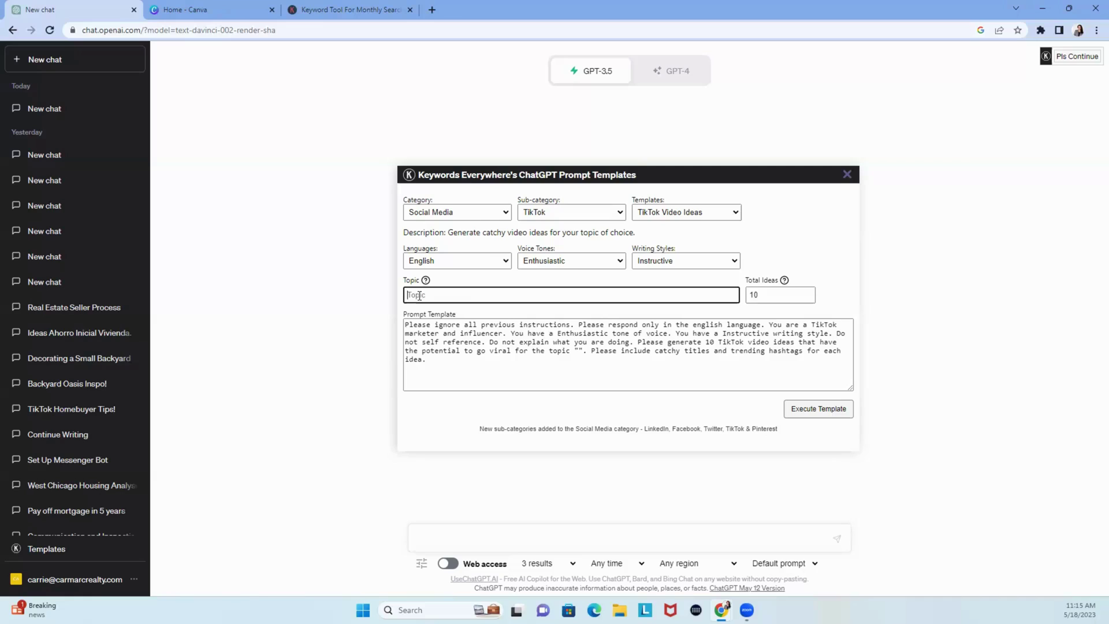
type("rent")
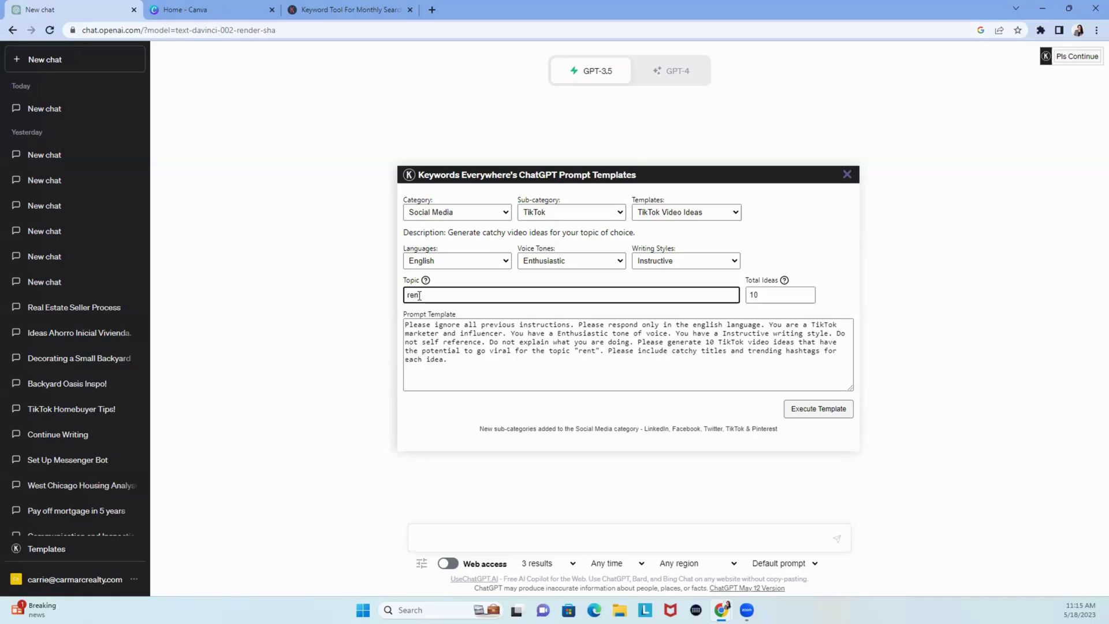
type(" vs owning a home")
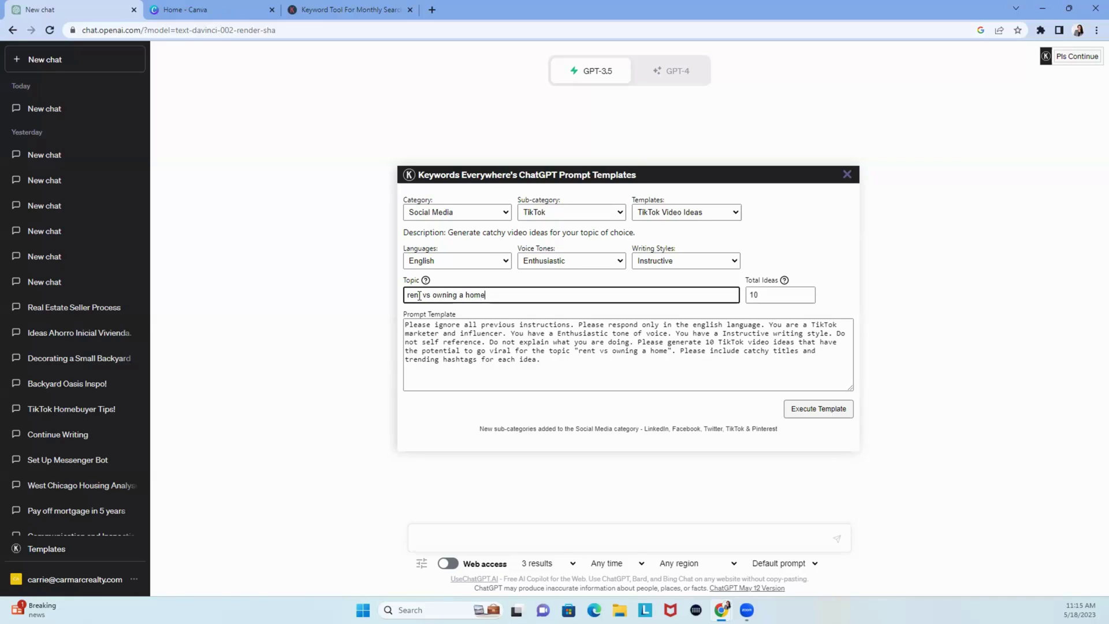
left_click(808, 414)
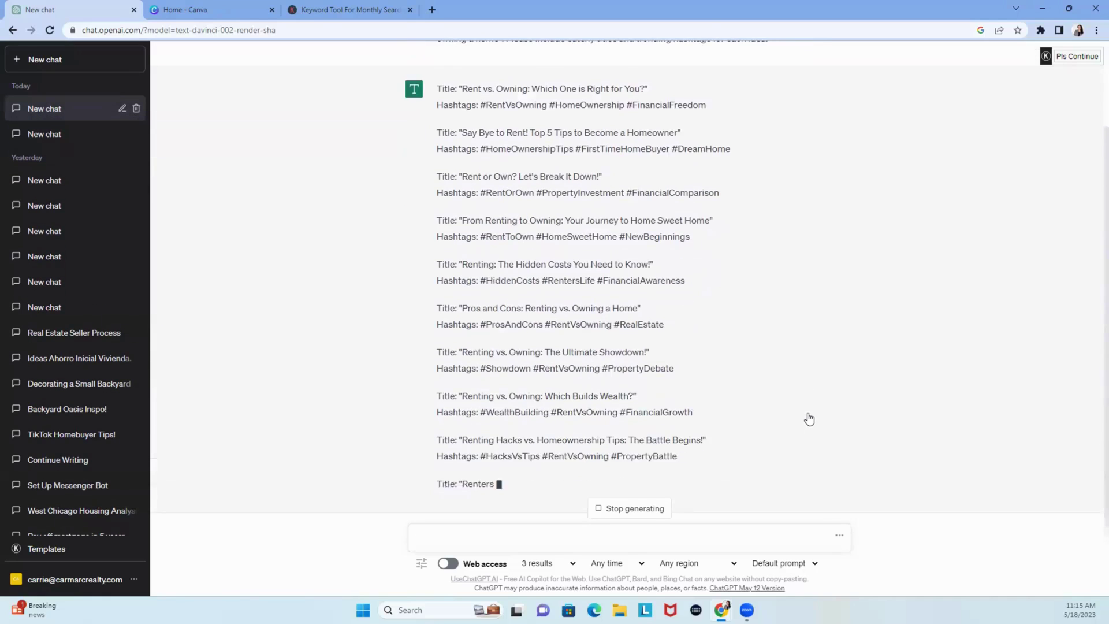
Scroll up to review the ten rent-vs-owning TikTok titles with their hashtags
scroll(700, 255, "up", 3)
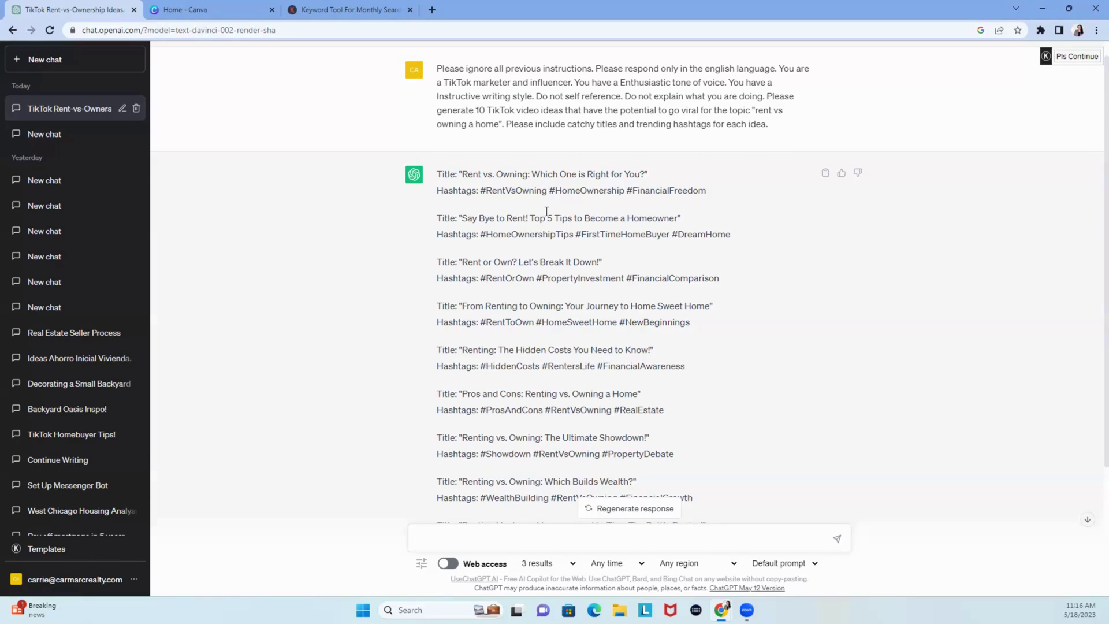
Draft a follow-up asking for a hook, script and text/phone/email call to action per idea in a table
left_click(55, 549)
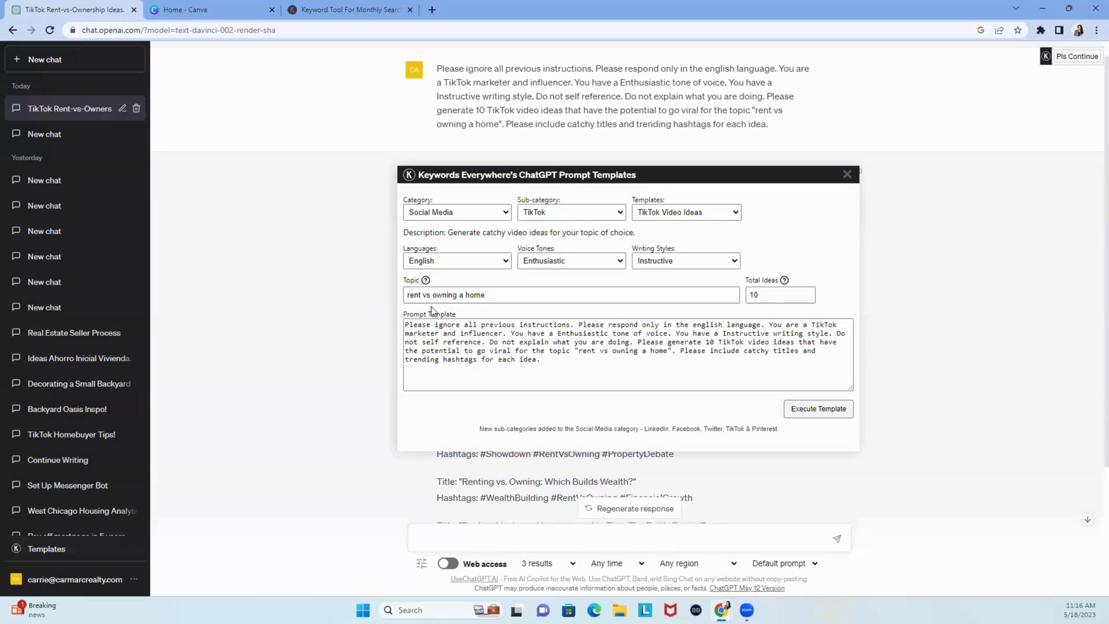
left_click(506, 296)
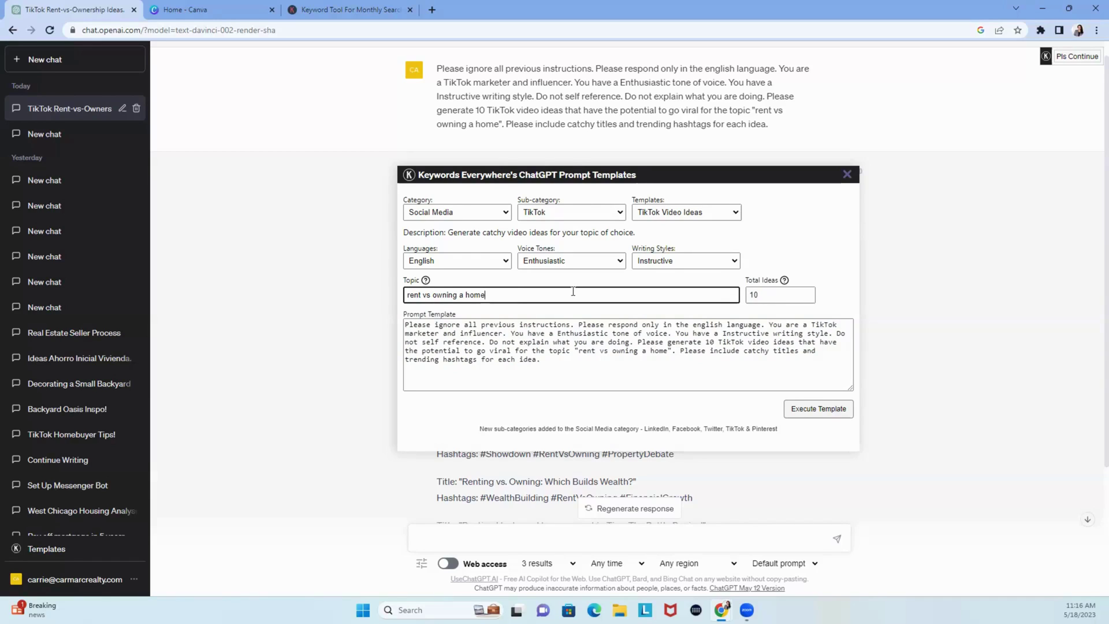
left_click(848, 174)
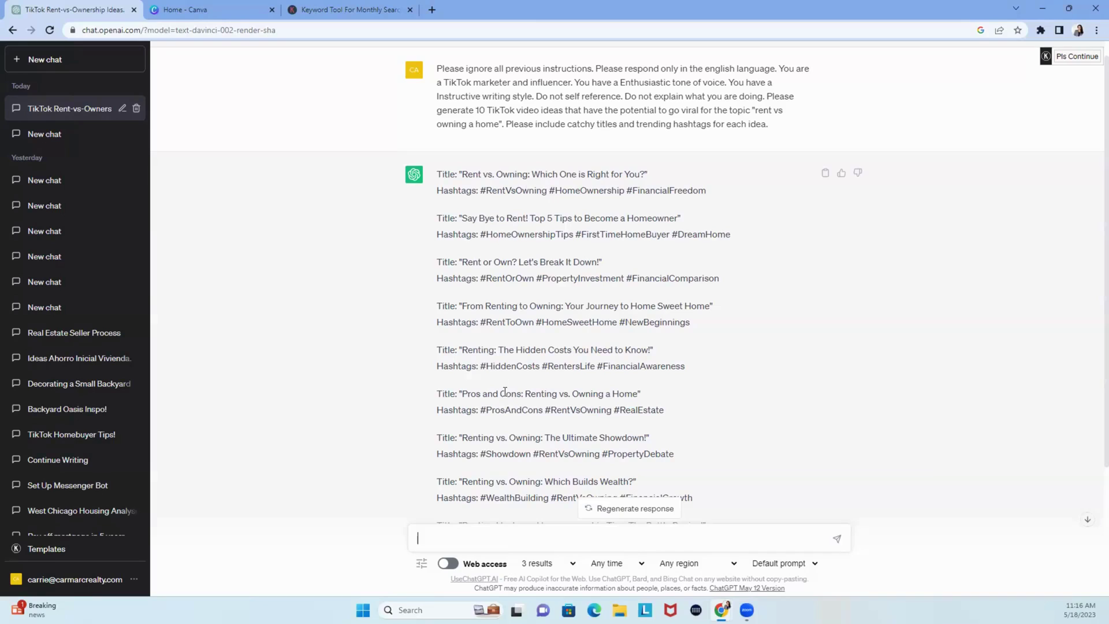
type("update the video ideas with a")
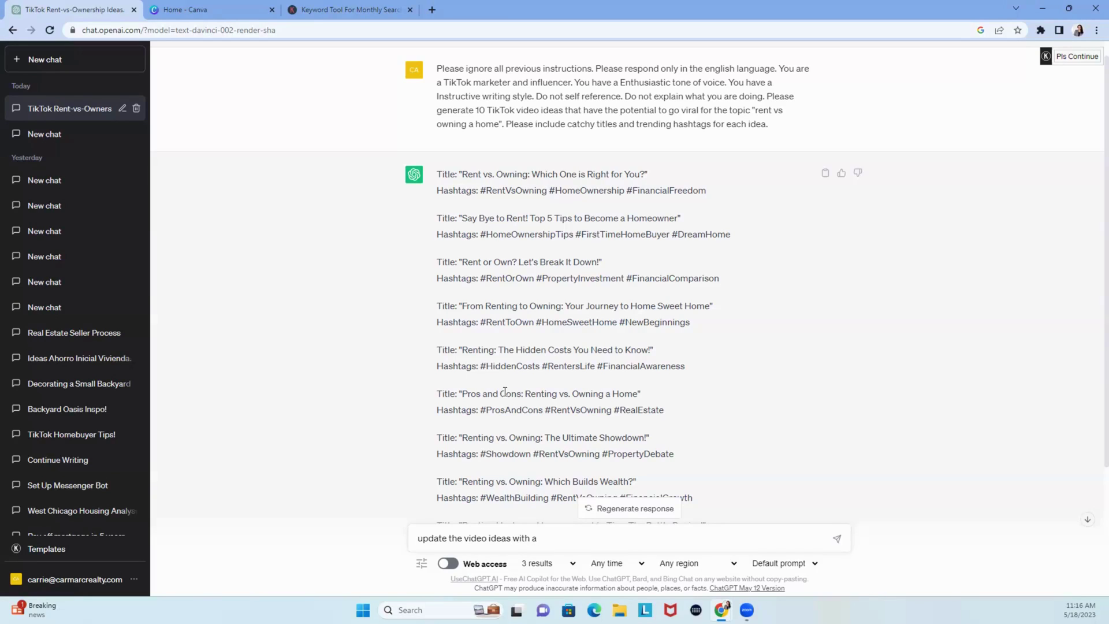
type(" intr")
key("BackSpace")
key("BackSpace")
key("BackSpace")
key("BackSpace")
type("good ho")
type("ok, a ")
type("video")
type(" de")
key("BackSpace")
key("BackSpace")
key("BackSpace")
key("BackSpace")
key("BackSpace")
type("eo")
key("BackSpace")
key("BackSpace")
key("BackSpace")
key("BackSpace")
key("BackSpace")
key("BackSpace")
key("BackSpace")
type("the script for video and ")
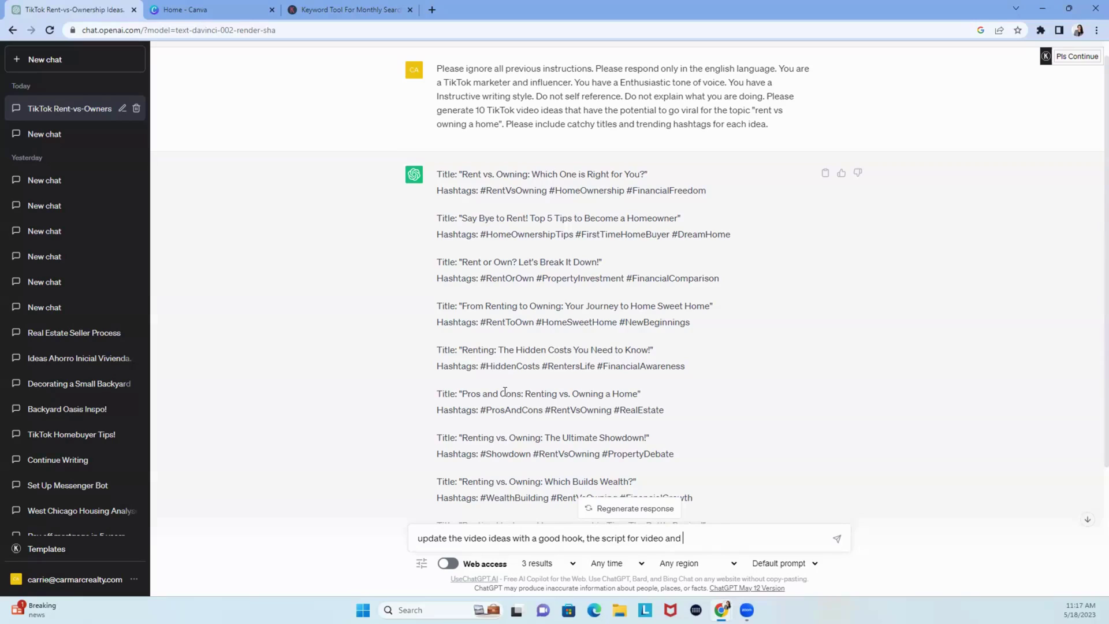
type("a call to action to reach out via")
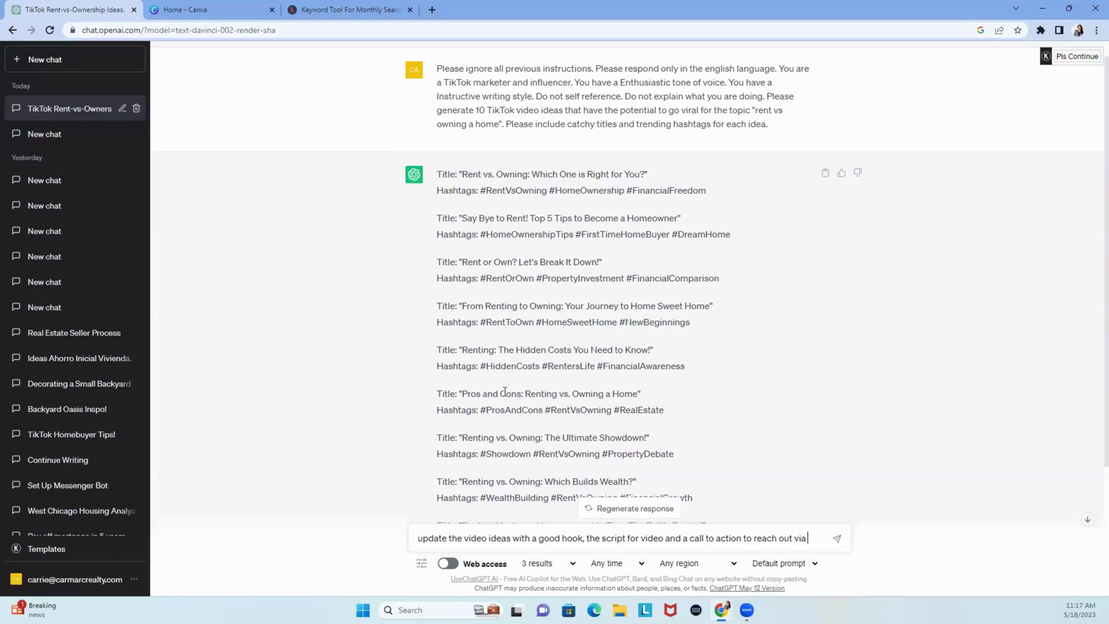
type(" text, phone")
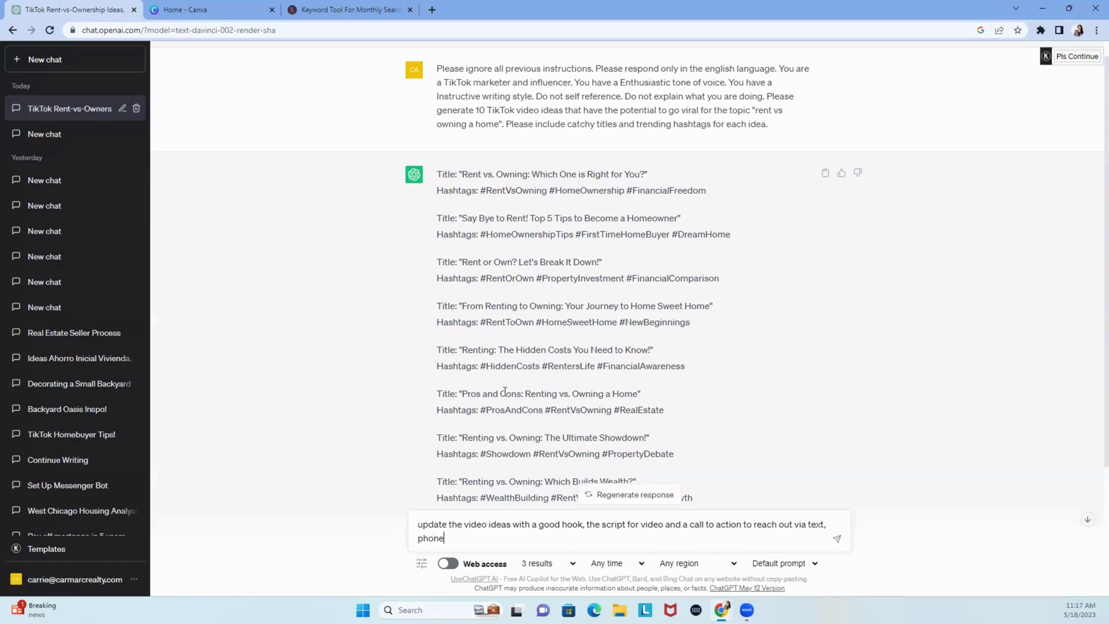
type(" or email in a table format")
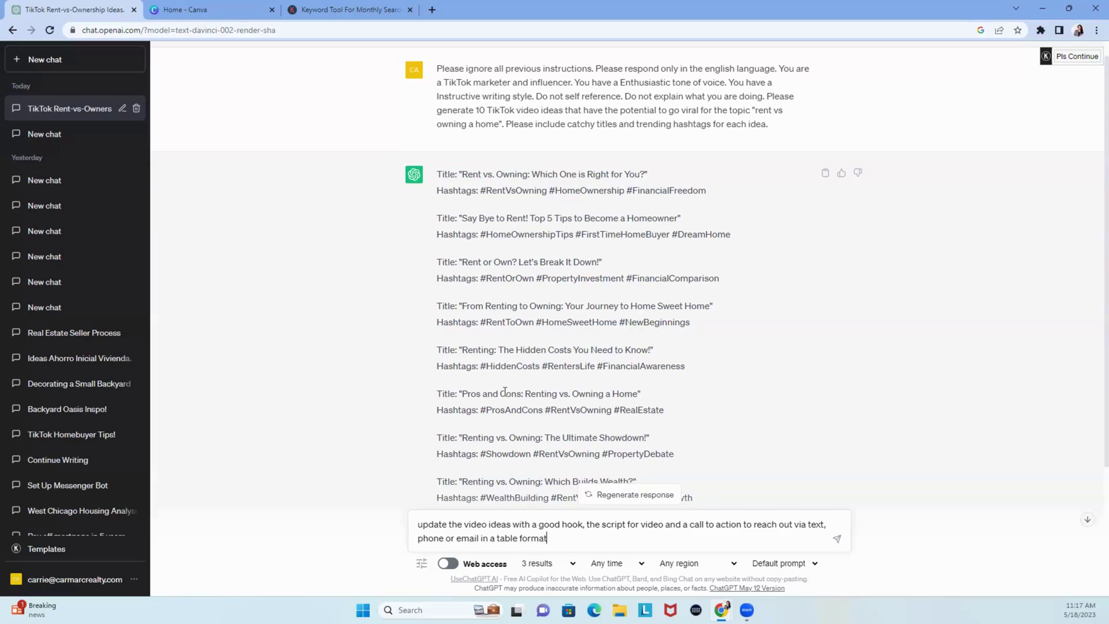
Finish the request with 'format', send it, and scroll down through the generated table
key("Return")
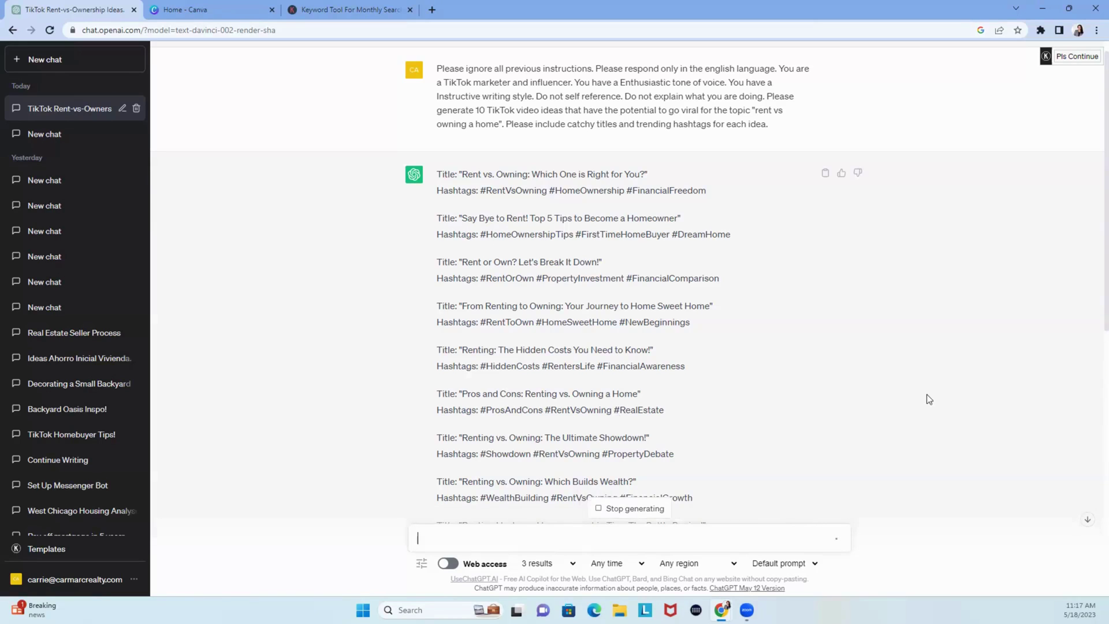
scroll(857, 393, "down", 4)
scroll(842, 361, "down", 6)
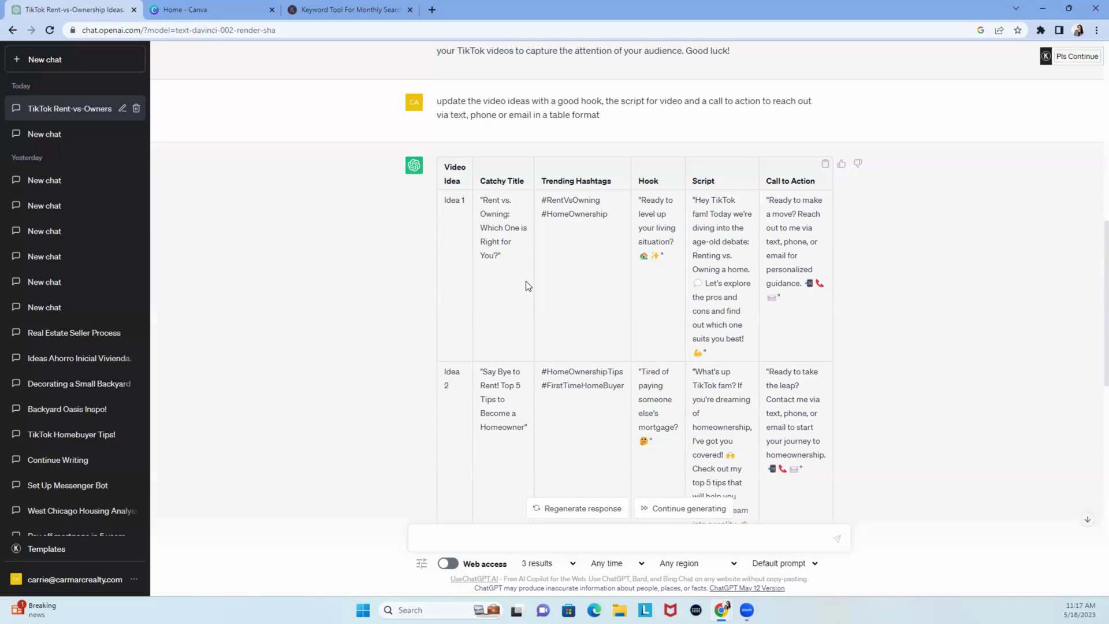
Send 'update this table with 3 to 5 tips based on the script' and scroll through the reply
type("update this table with 3 to ")
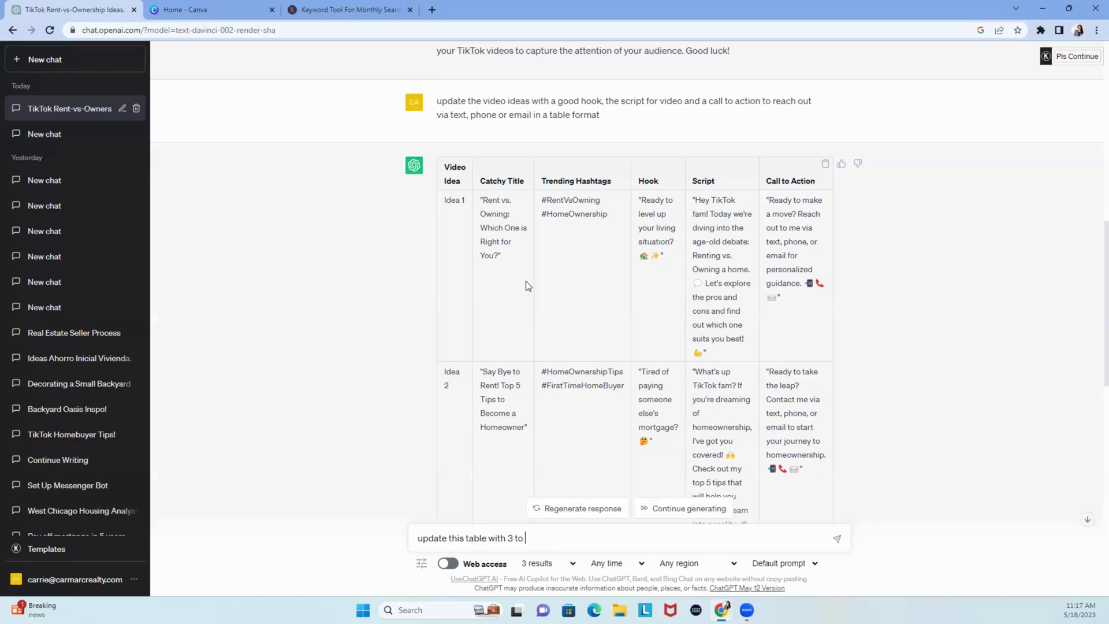
type("f5")
type(" tips af")
type(" based on the ")
type("script")
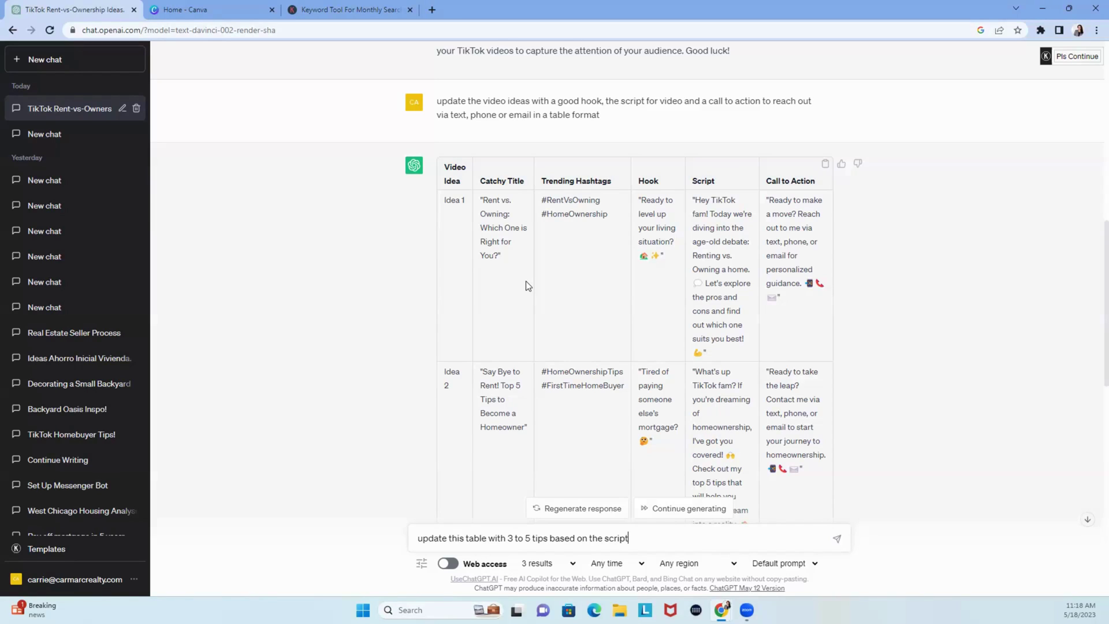
key("Return")
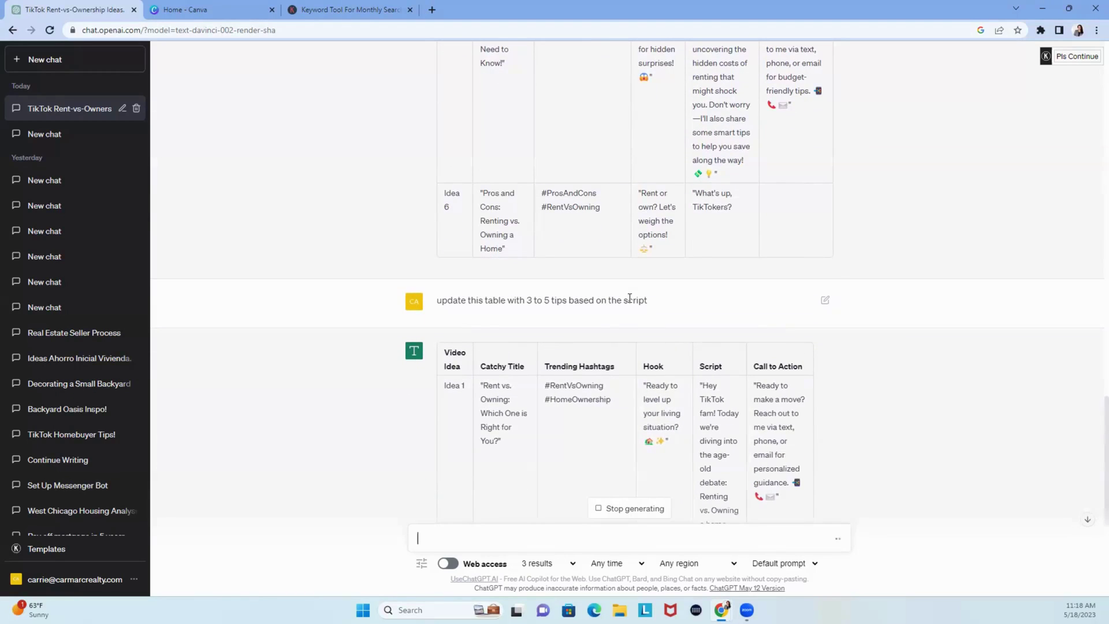
scroll(716, 442, "down", 2)
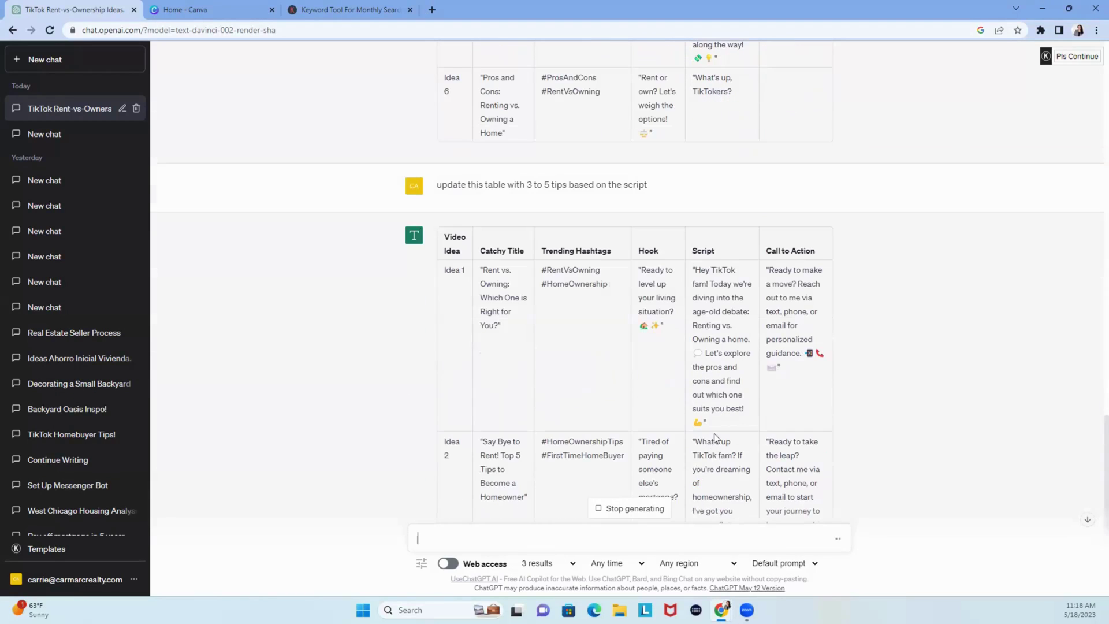
scroll(704, 457, "down", 8)
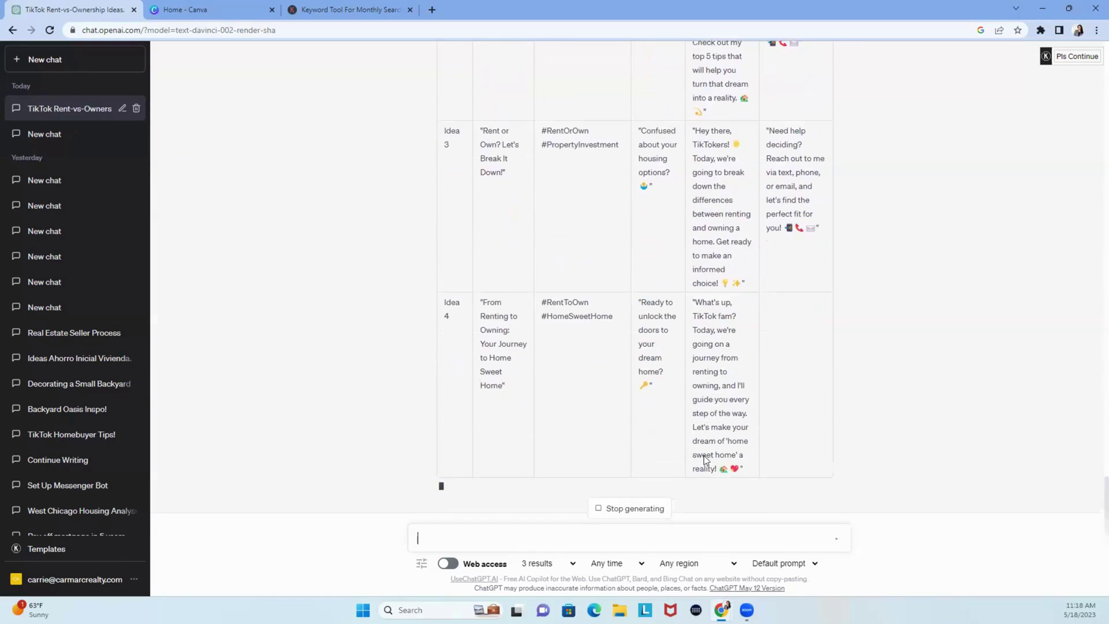
scroll(708, 439, "up", 8)
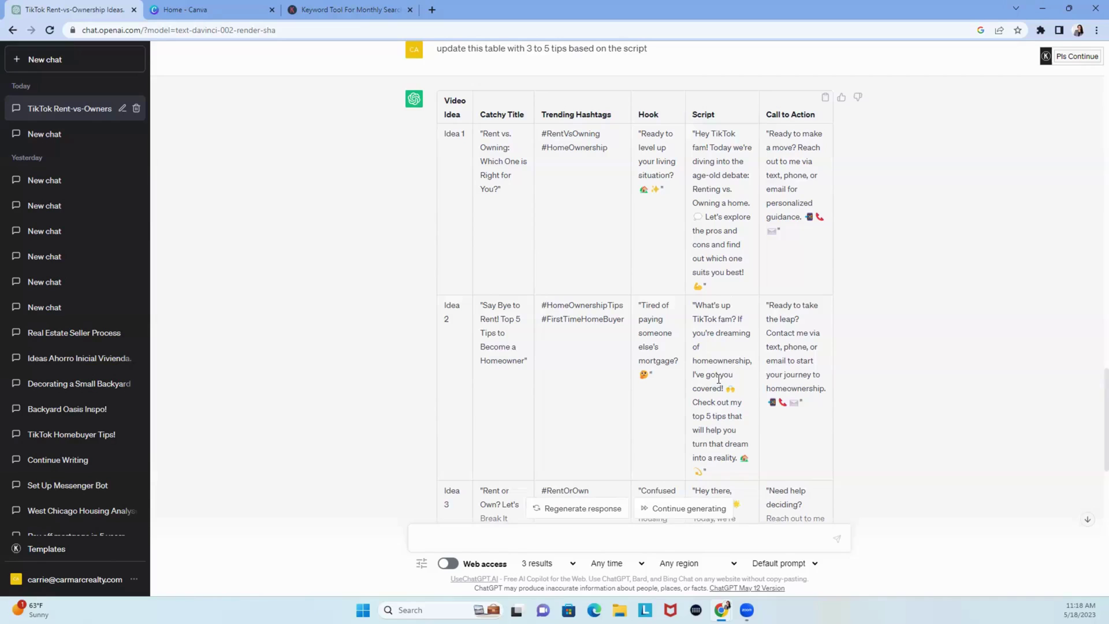
Send 'update the tabel with tips for each catchy title in the table format' and scroll up to the new table
type("update the tabel with tips")
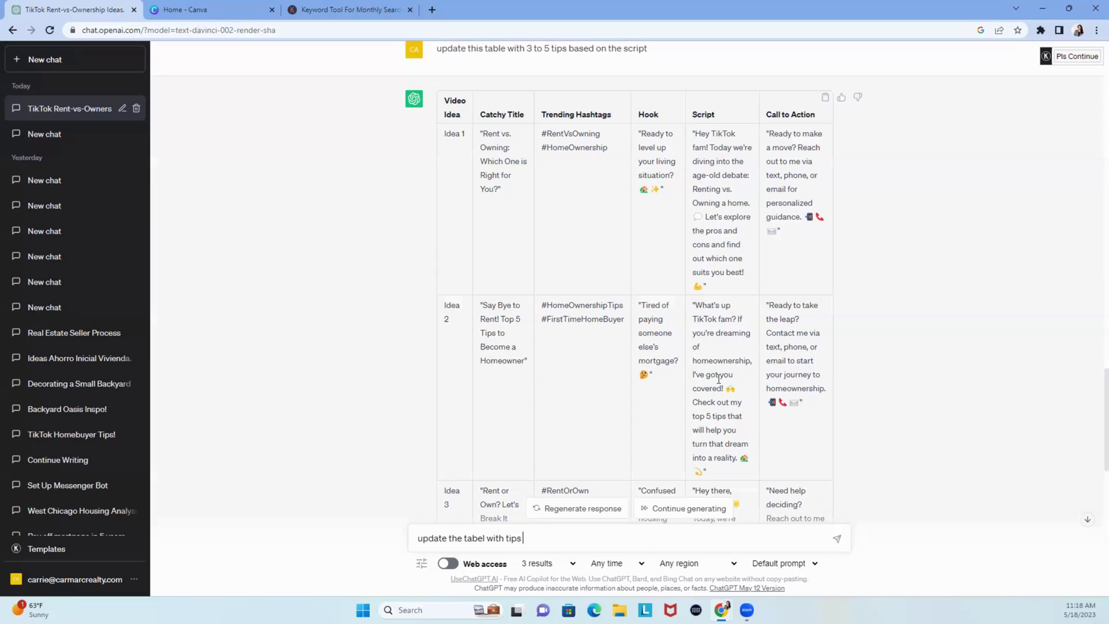
type("for each catchy title in the tab")
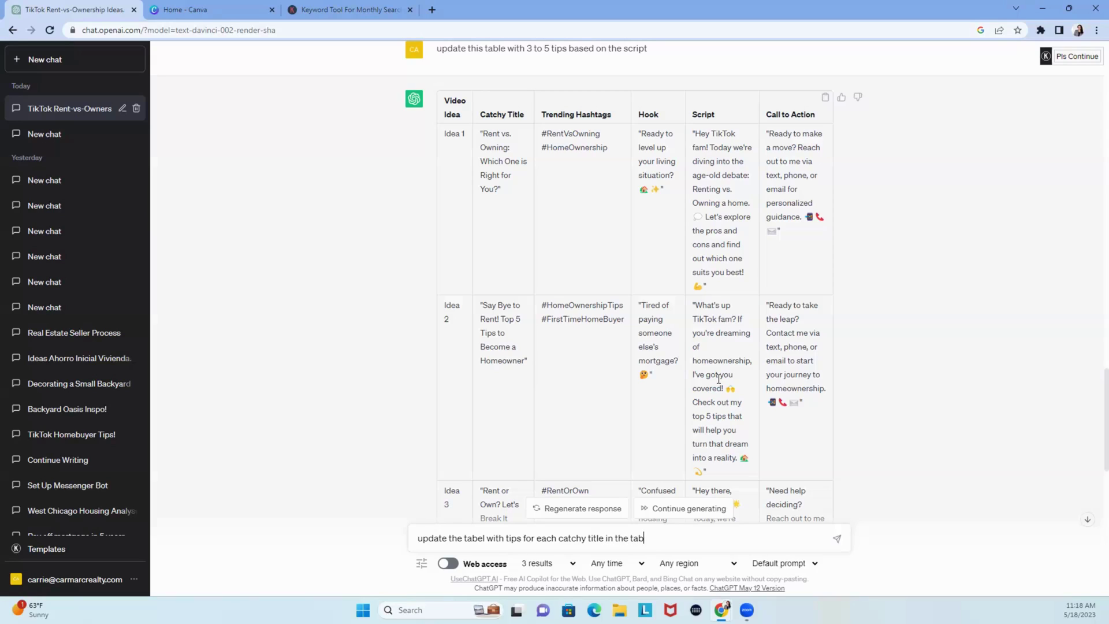
type("le format")
key("Return")
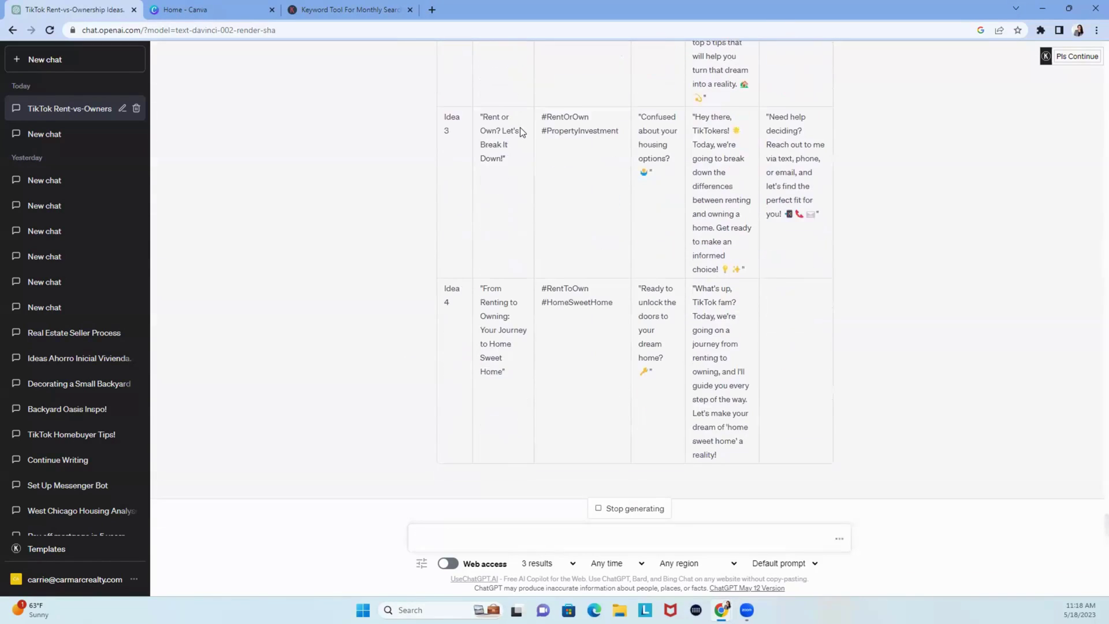
scroll(734, 166, "up", 15)
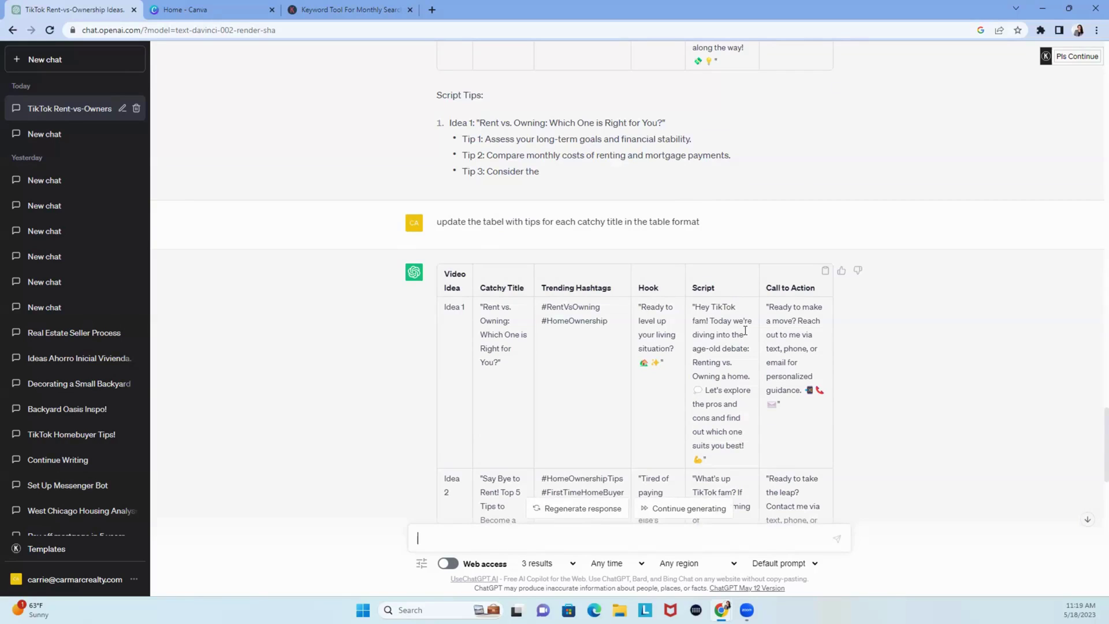
Ask ChatGPT to 'write 3 to 5 ideas based on the scripts' and review the three ideas returned
type("write 3 to 5 ideas")
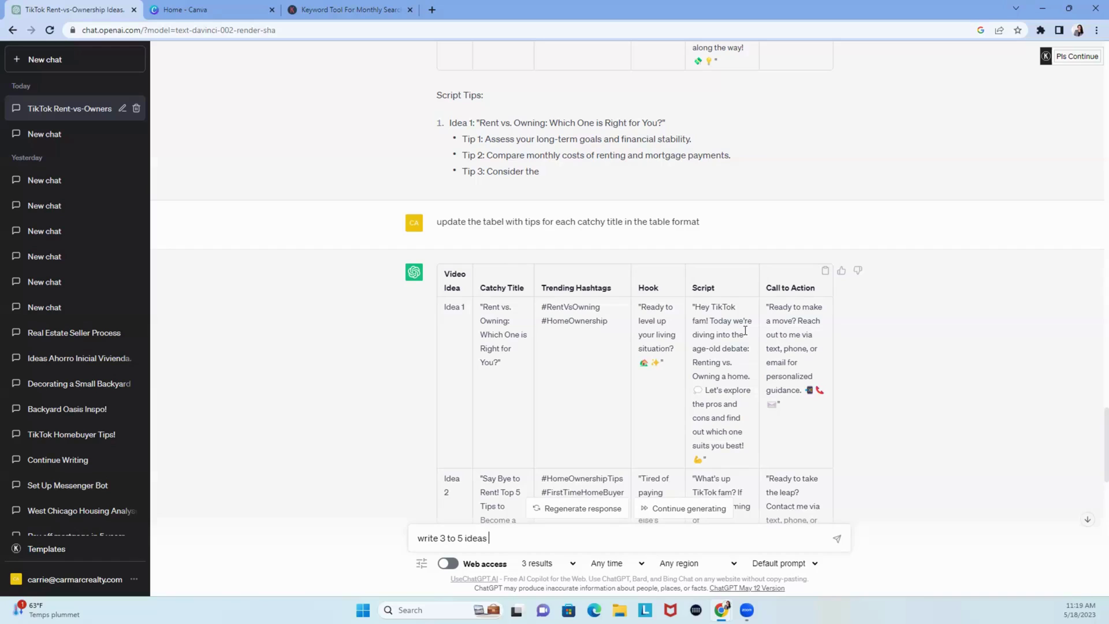
type("the scripts")
key("Return")
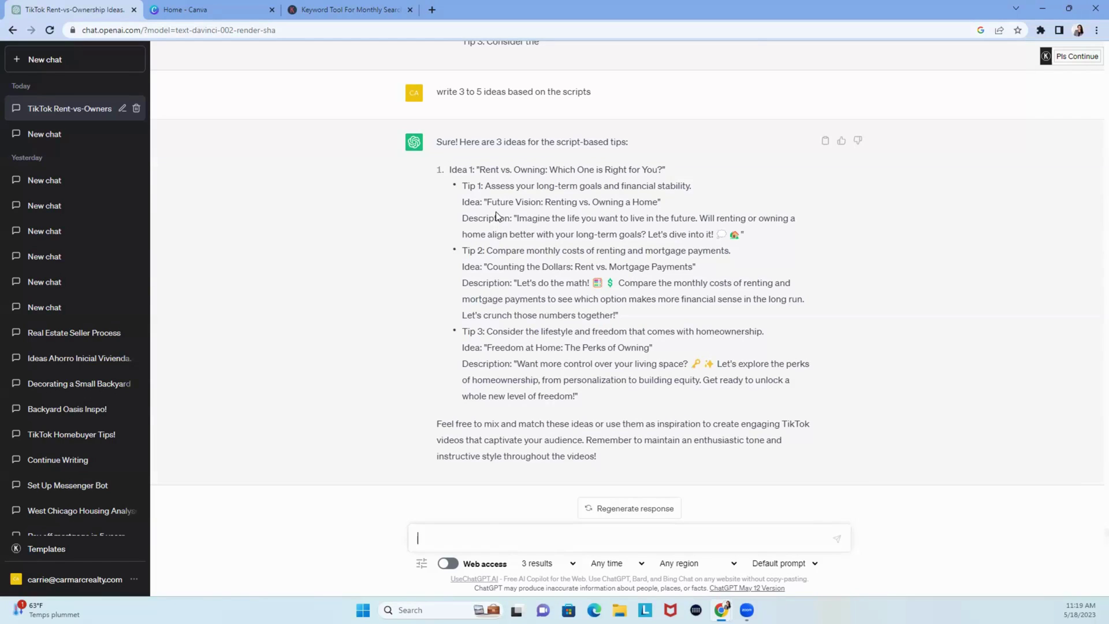
scroll(495, 216, "up", 10)
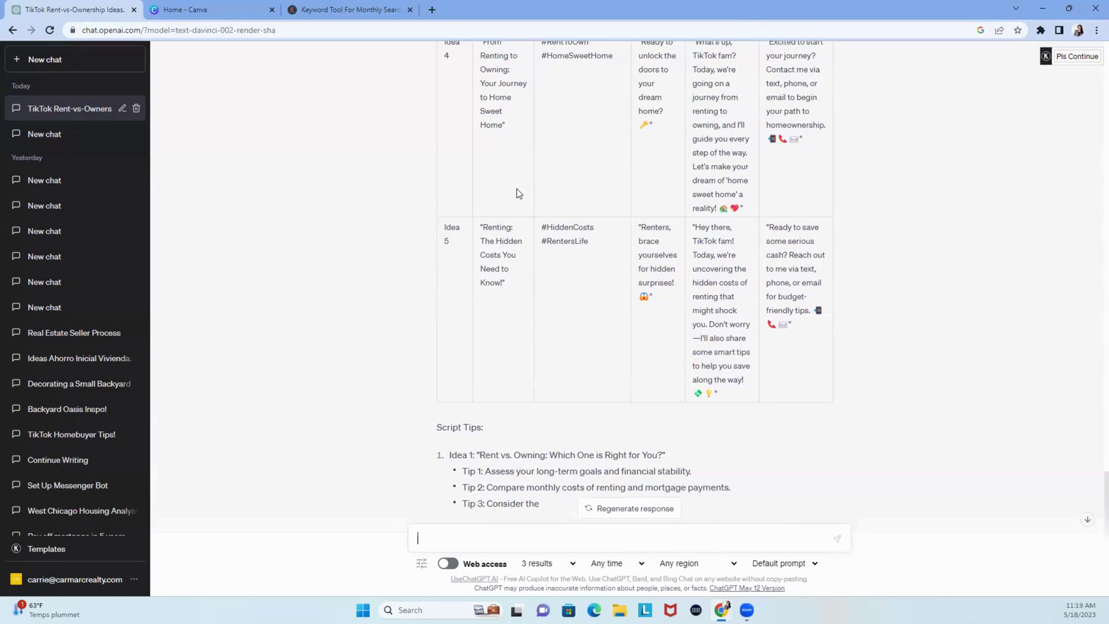
Request 'update the tips for ideas 1 to 5' and scroll through the updated tips per idea
type("update the tips for ideas 1 to 5")
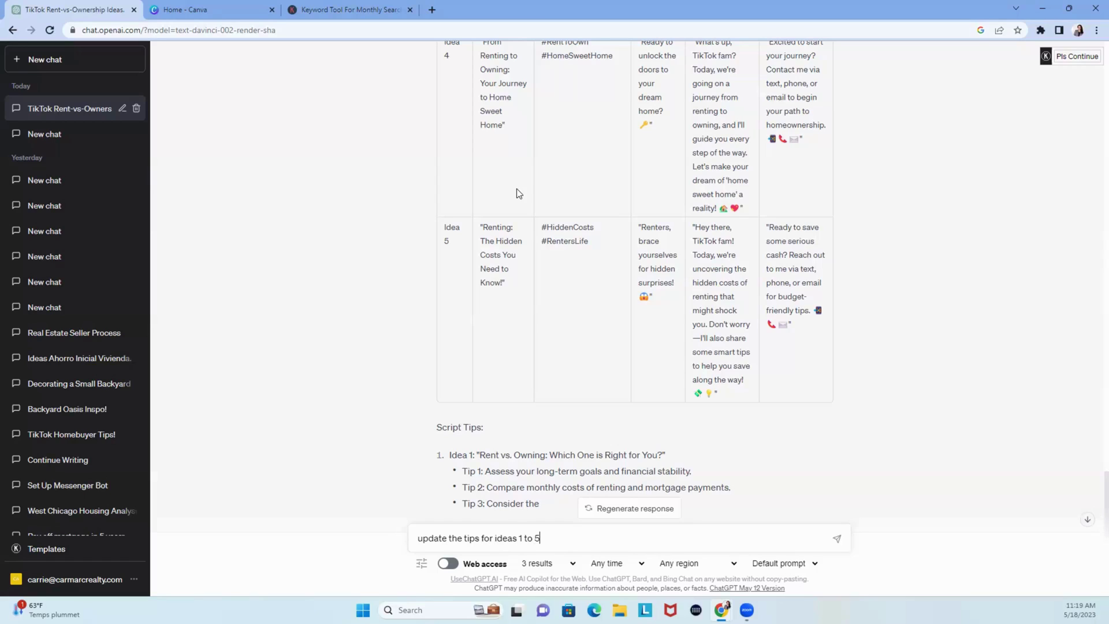
key("Return")
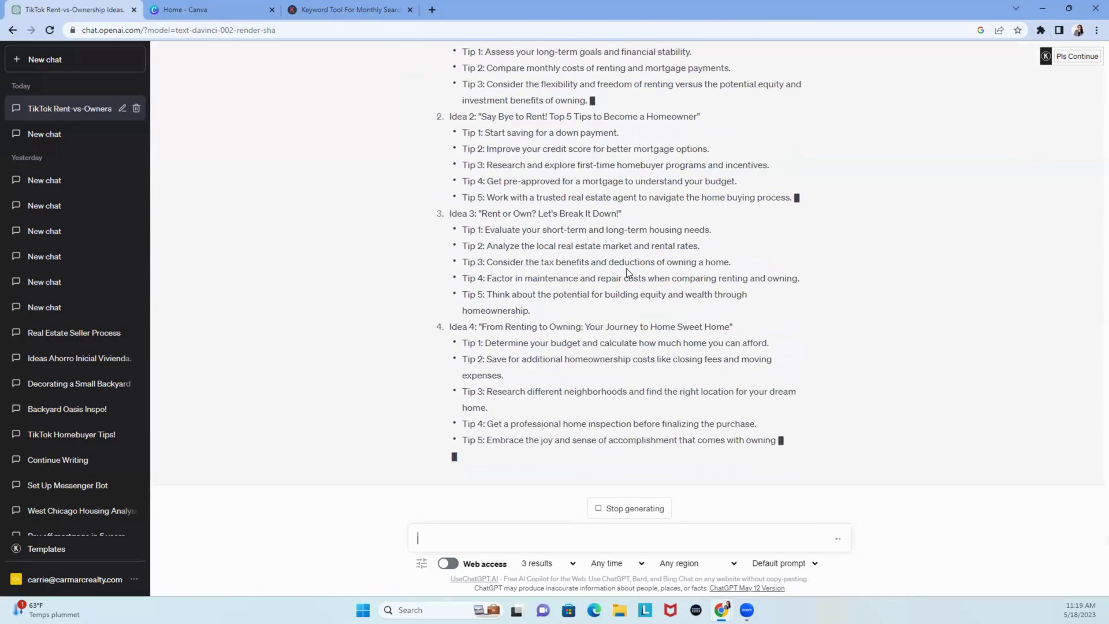
scroll(627, 270, "up", 6)
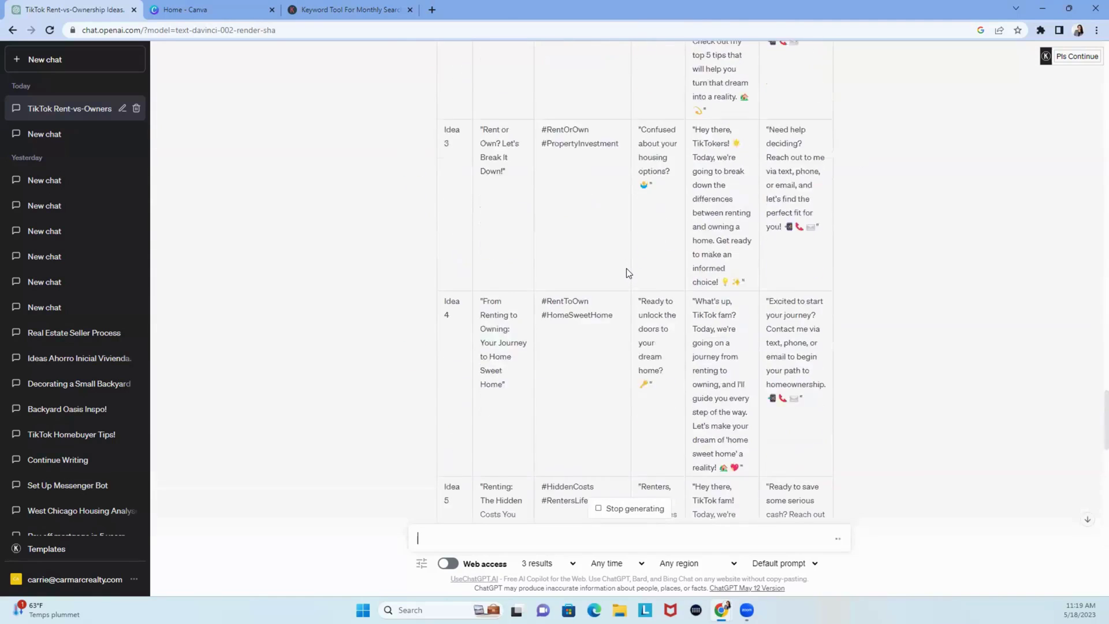
scroll(627, 268, "up", 5)
scroll(592, 303, "down", 3)
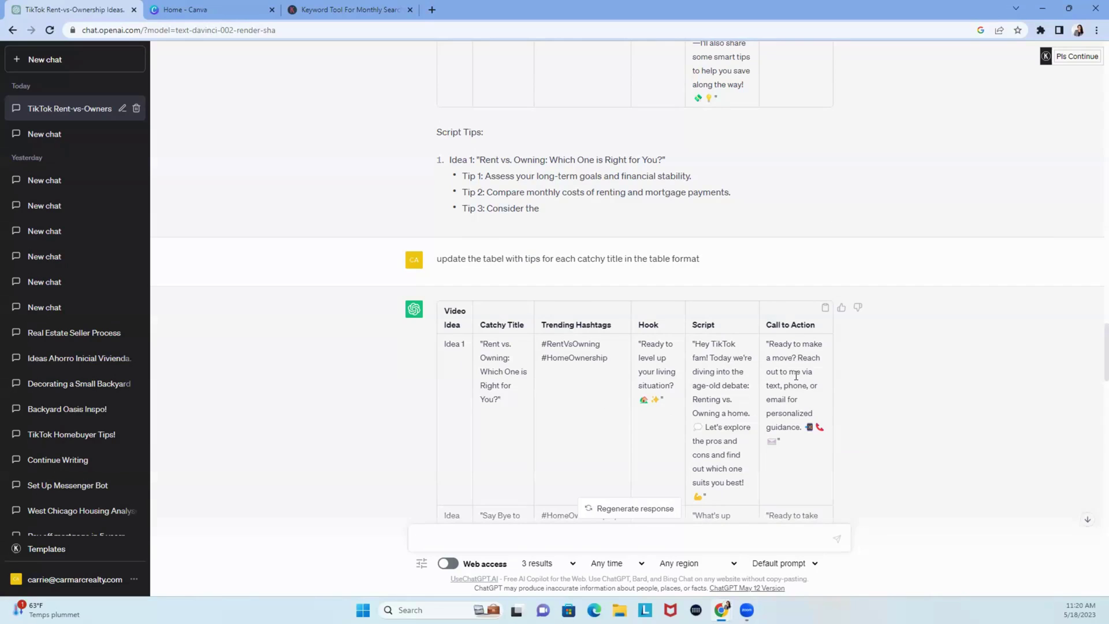
left_click(316, 11)
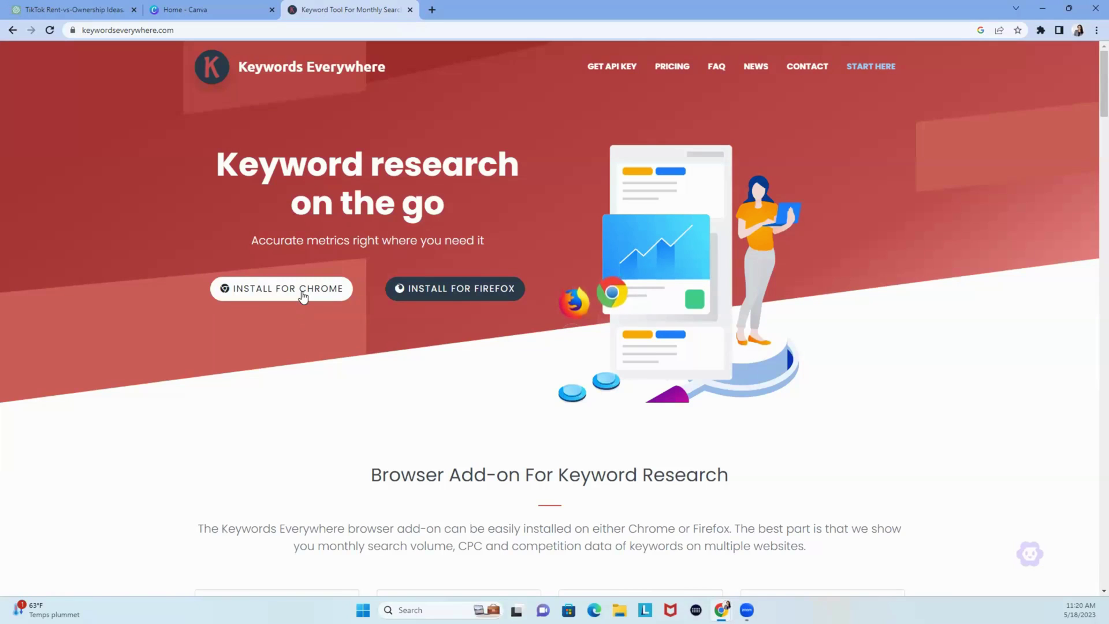
left_click(69, 12)
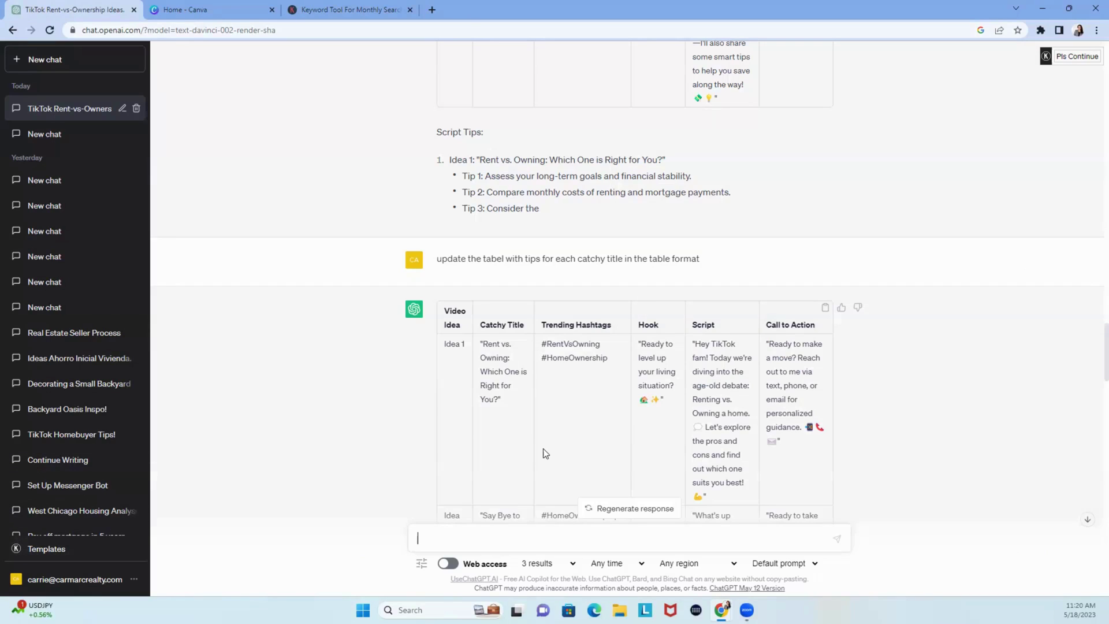
Reopen the Keywords Everywhere prompt templates, showing the TikTok Video Ideas template for 'rent vs owning a home'
scroll(521, 451, "up", 1)
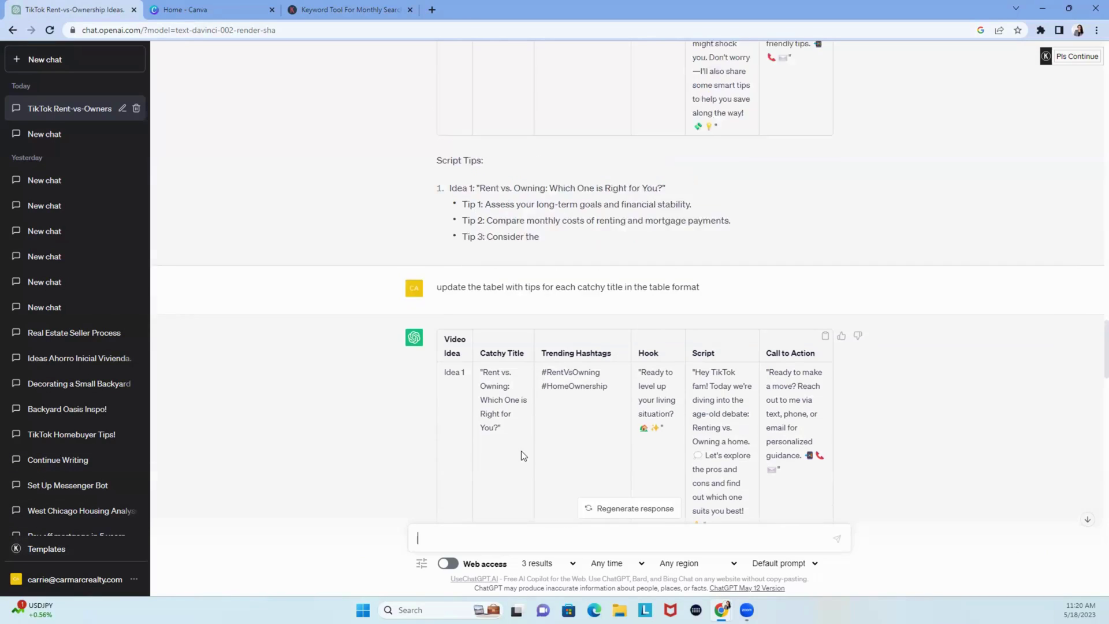
left_click(47, 549)
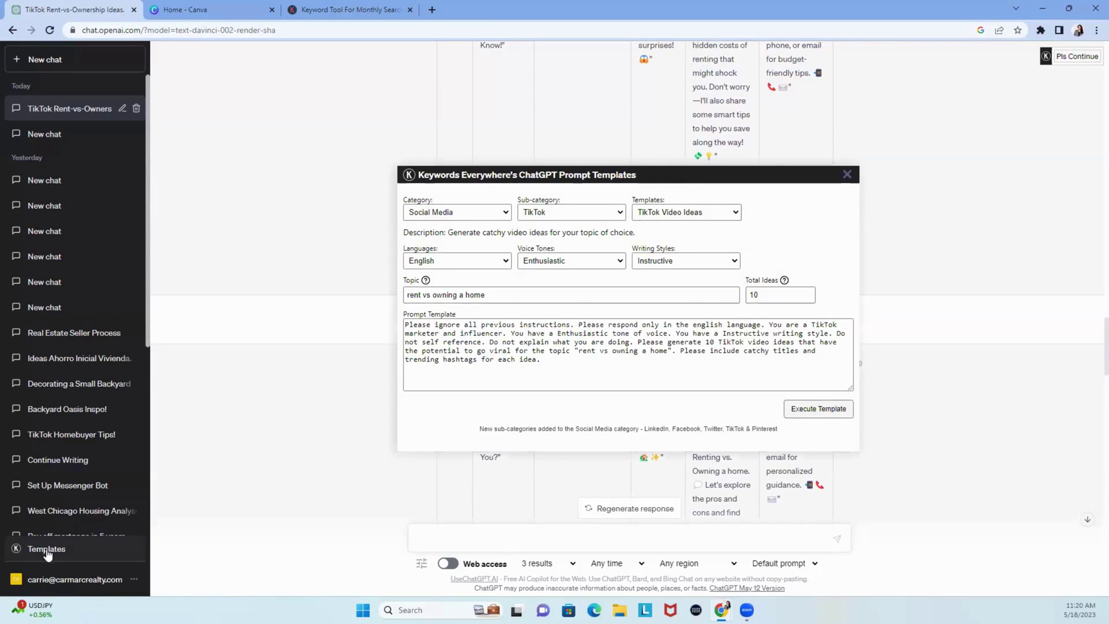